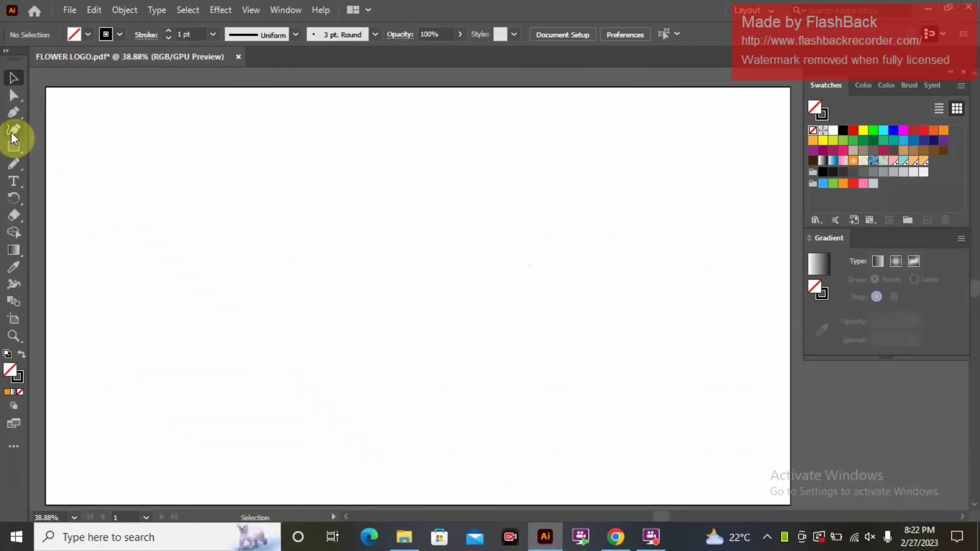
Pen-draw the star's top point, left tip and bottom-left point, then sweep a curved tail right.
left_click(11, 114)
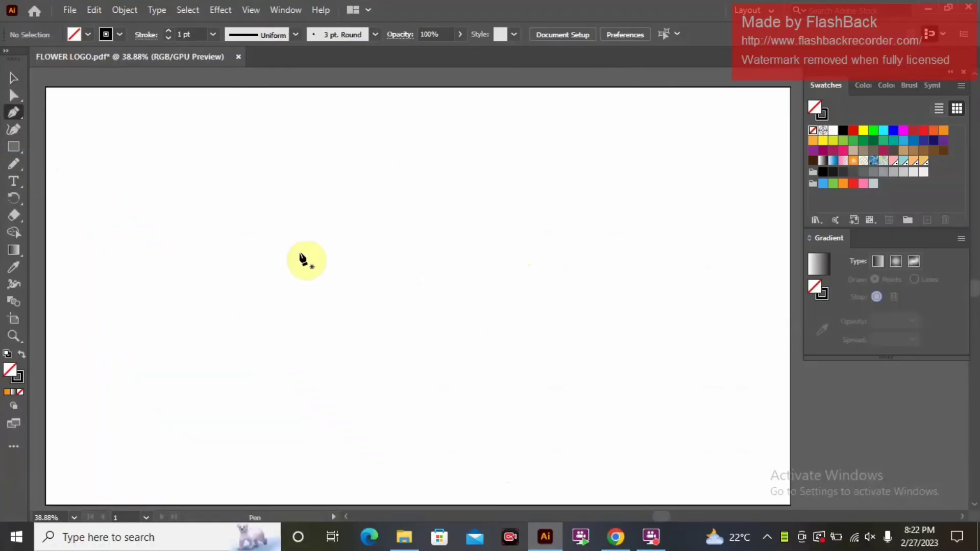
left_click_drag(375, 269, 366, 270)
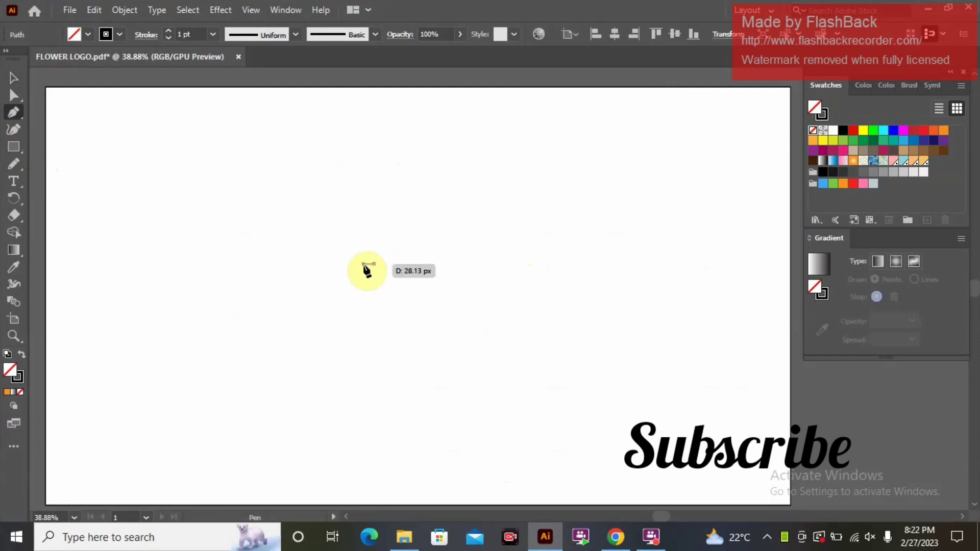
left_click(343, 201)
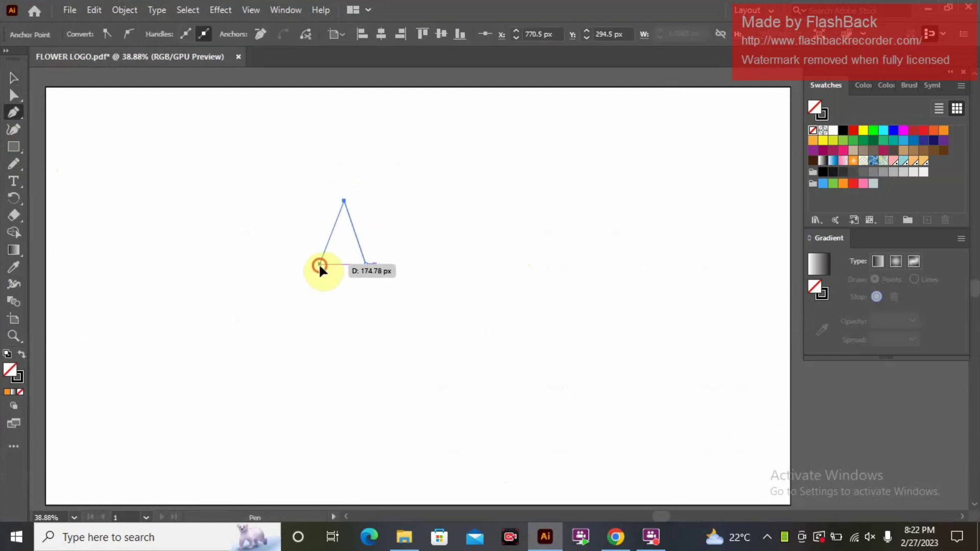
left_click(319, 264)
left_click(248, 264)
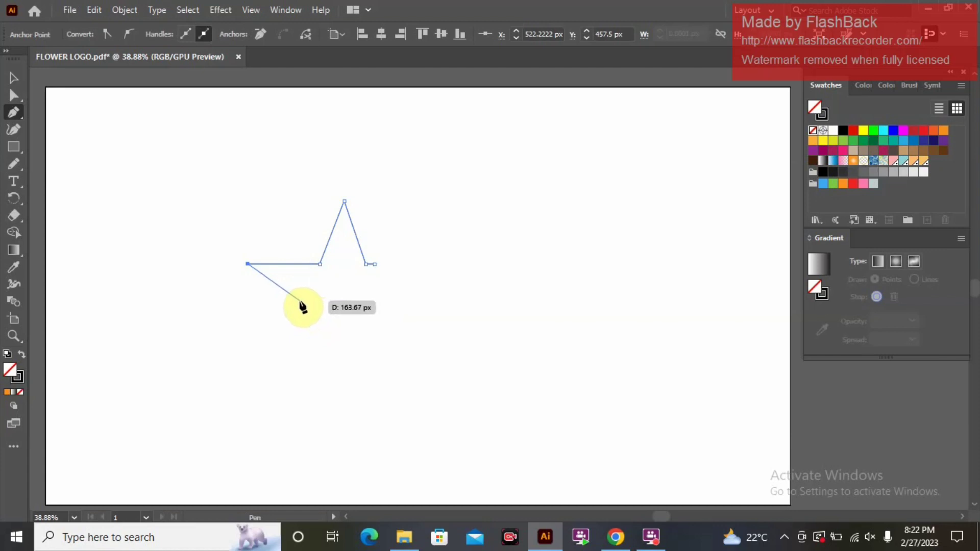
left_click(300, 303)
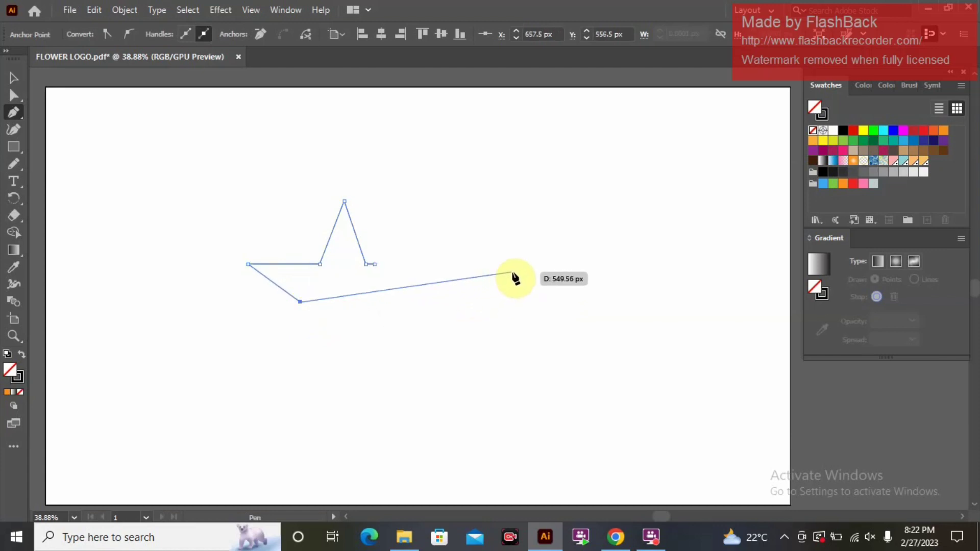
left_click_drag(512, 271, 636, 279)
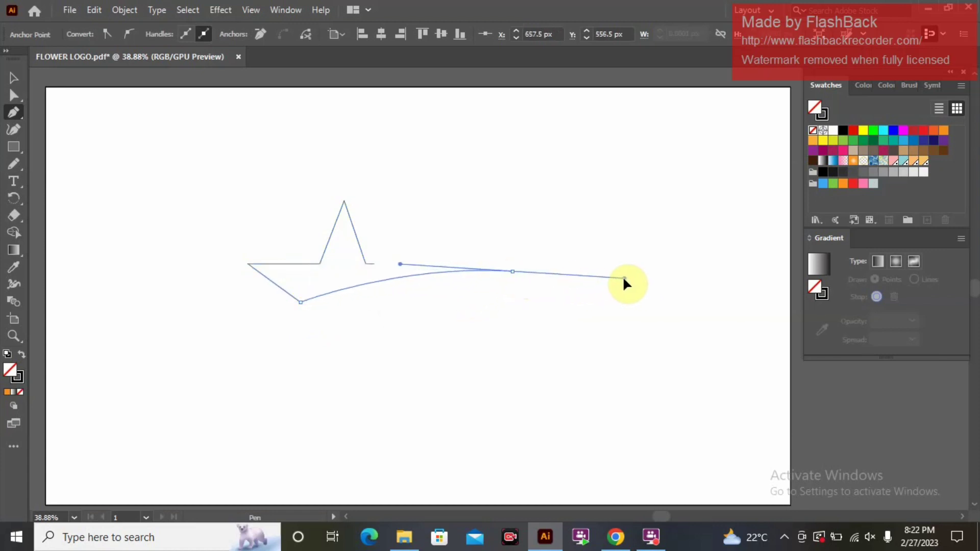
left_click(513, 272)
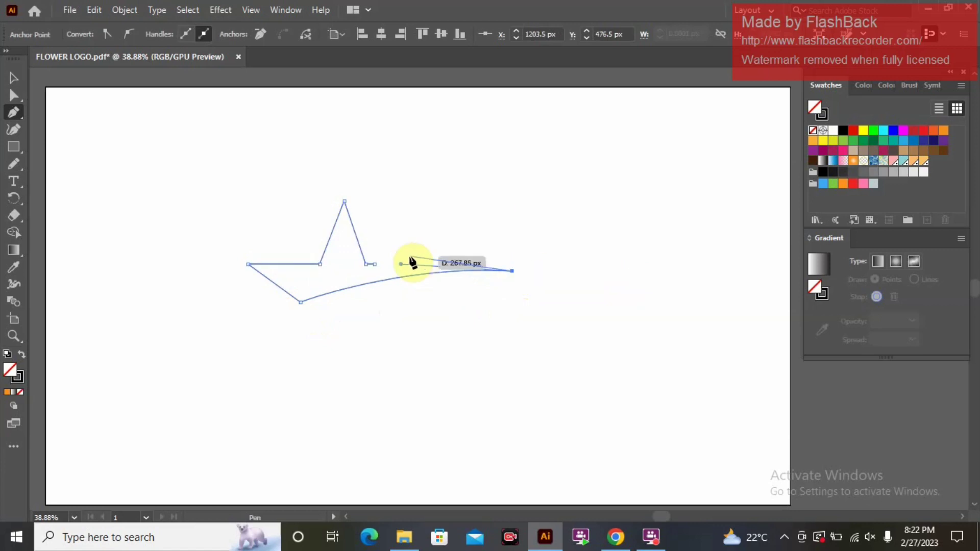
Shape the tail's inner curve, add an inner notch toward the top point and deselect.
mouse_move(303, 289)
left_mouse_down()
mouse_move(274, 312)
mouse_move(190, 316)
left_mouse_up()
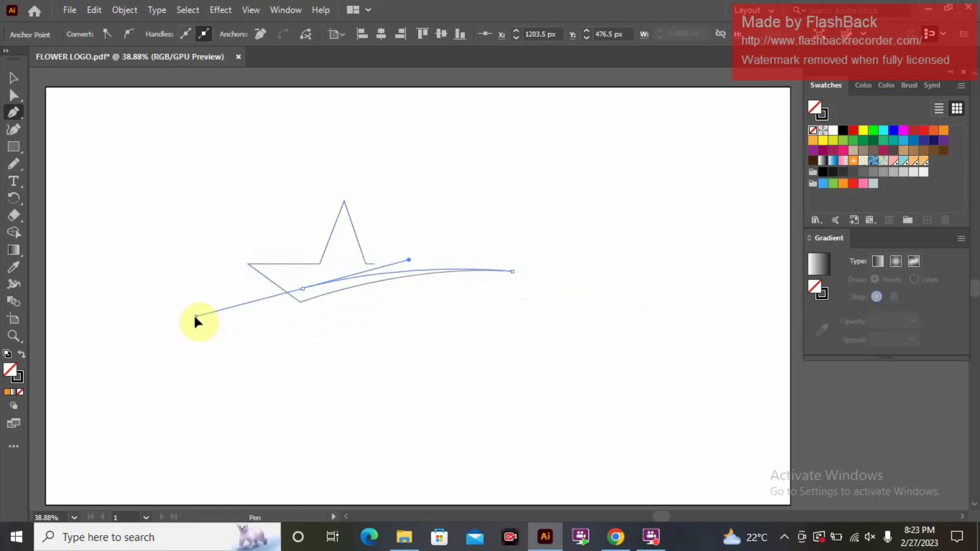
left_click_drag(190, 317, 189, 322)
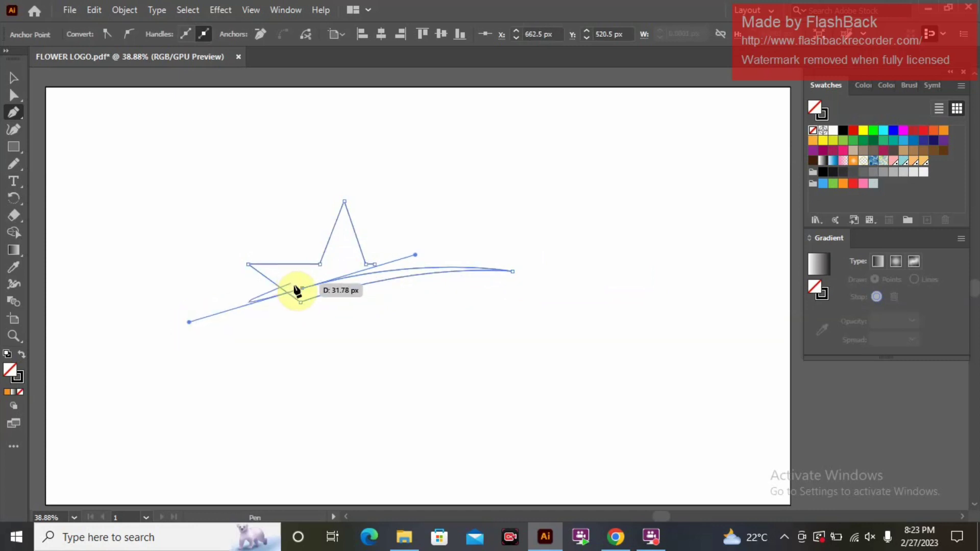
left_click_drag(304, 293, 315, 278)
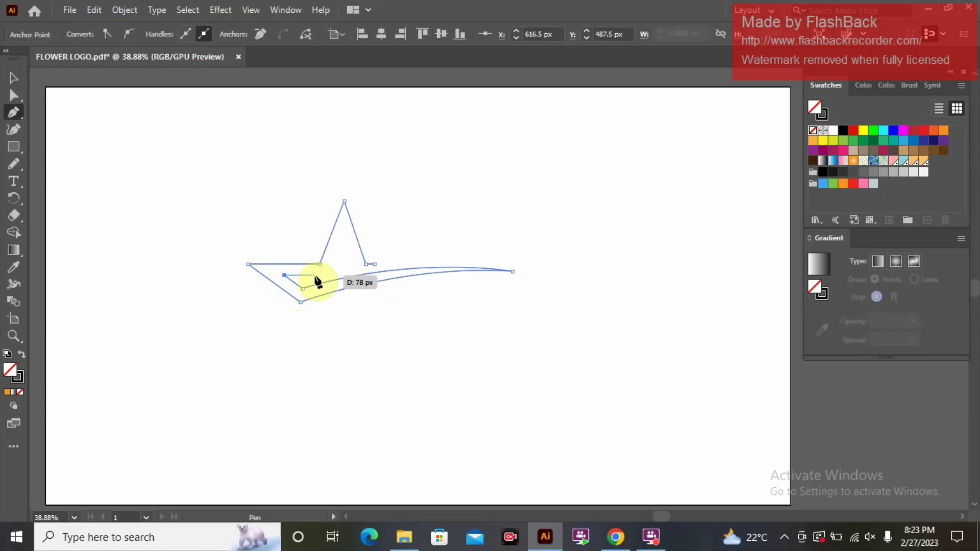
left_click_drag(319, 281, 334, 269)
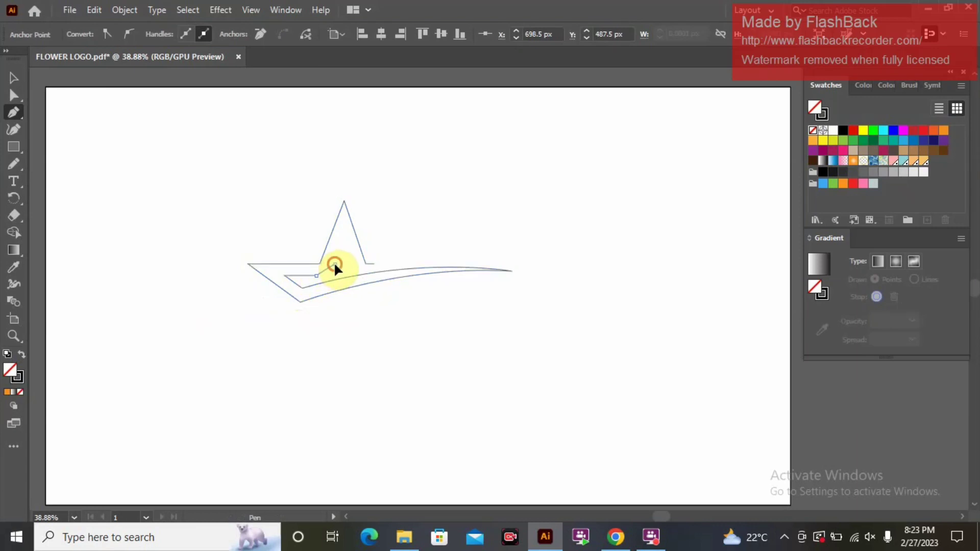
mouse_move(334, 264)
left_mouse_down()
mouse_move(343, 242)
mouse_move(357, 270)
left_mouse_up()
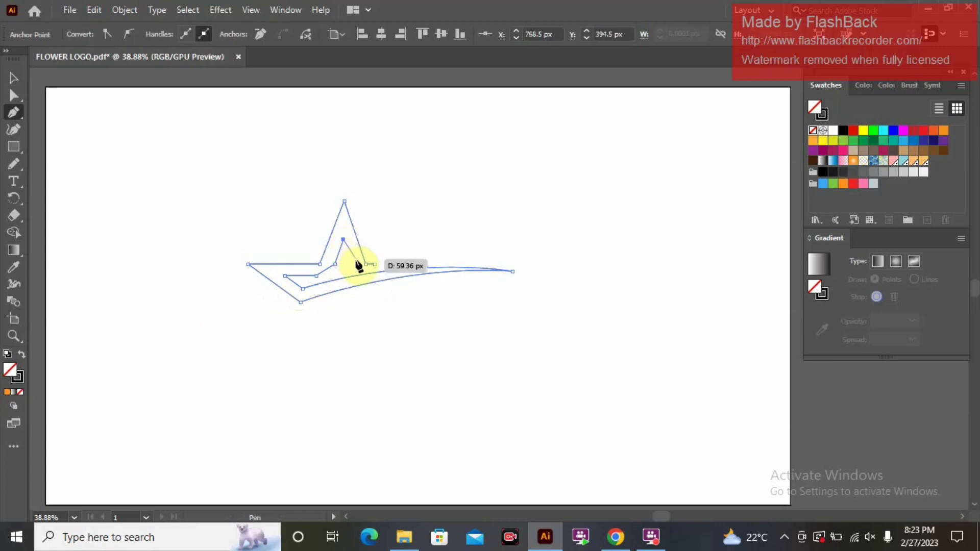
key("ctrl+z")
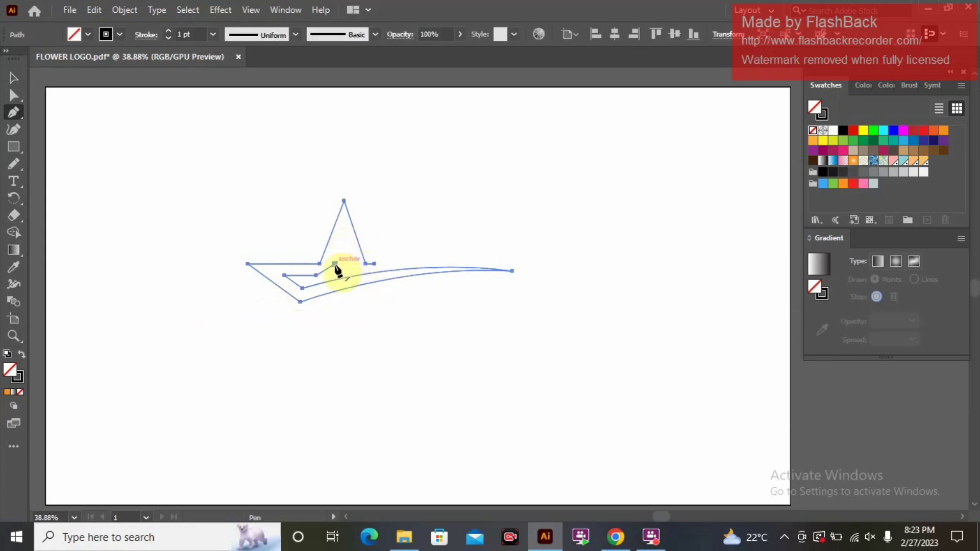
key("ctrl+z")
mouse_move(335, 266)
left_mouse_down()
mouse_move(346, 250)
mouse_move(359, 272)
left_mouse_up()
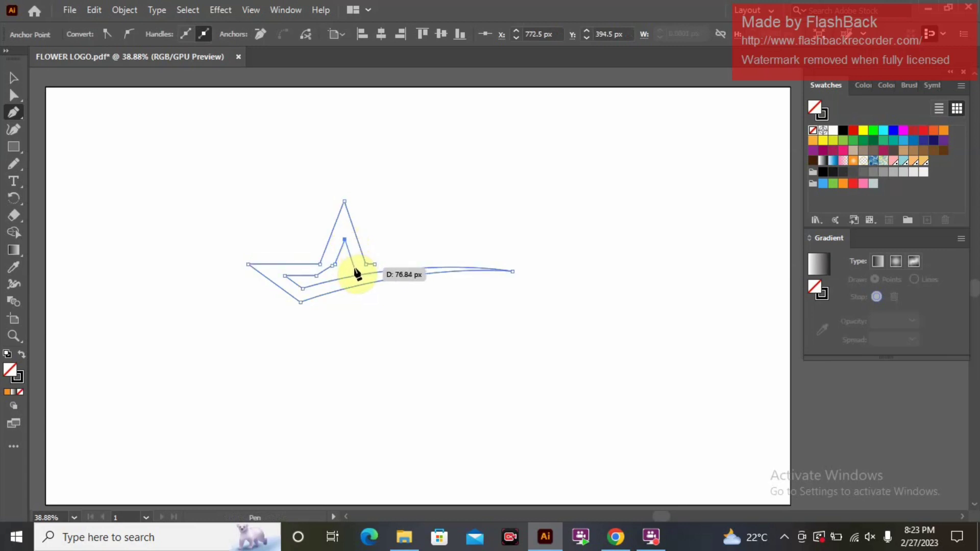
left_click_drag(354, 266, 376, 274)
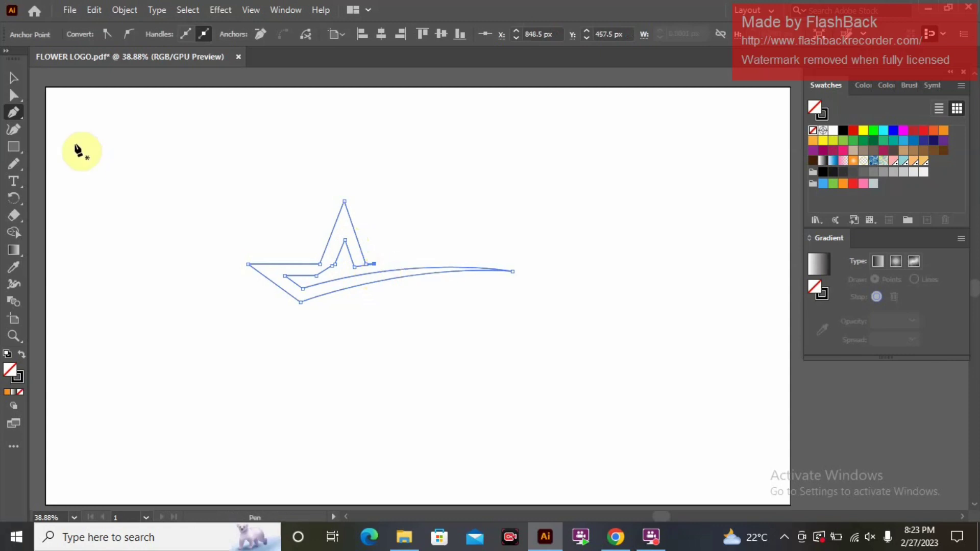
left_click(14, 79)
left_click(194, 188)
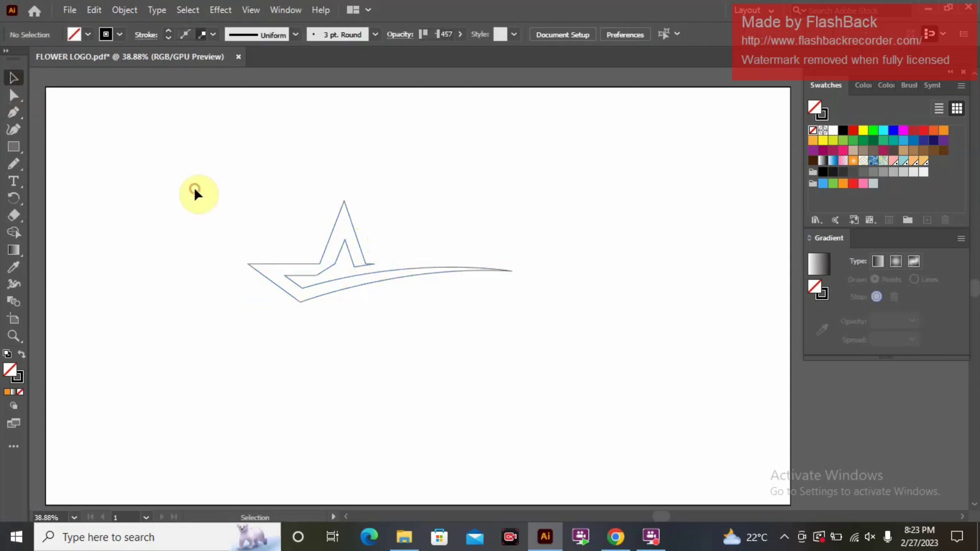
Pen-draw a closed thin crescent swoosh just beneath the star's tail, then deselect it.
left_click(12, 115)
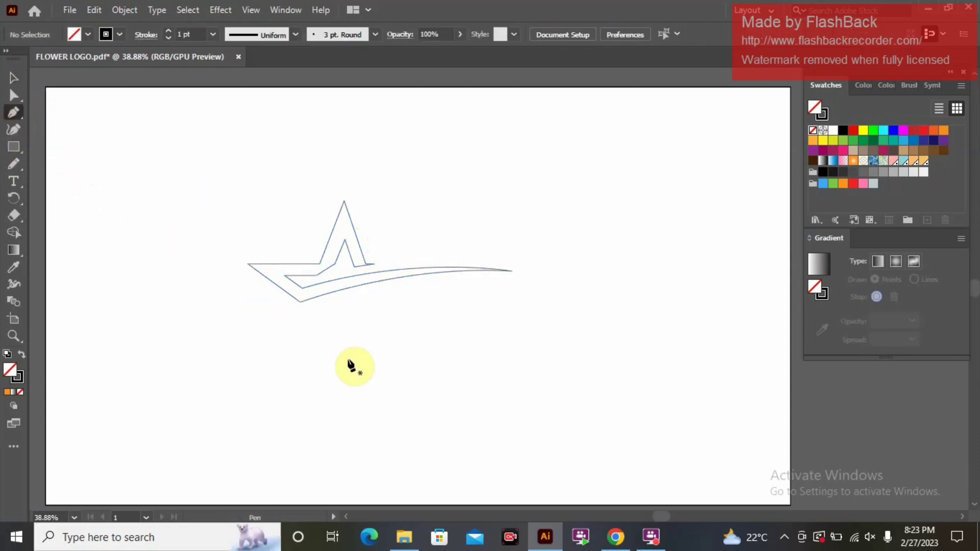
left_click(310, 308)
left_click_drag(494, 275, 514, 281)
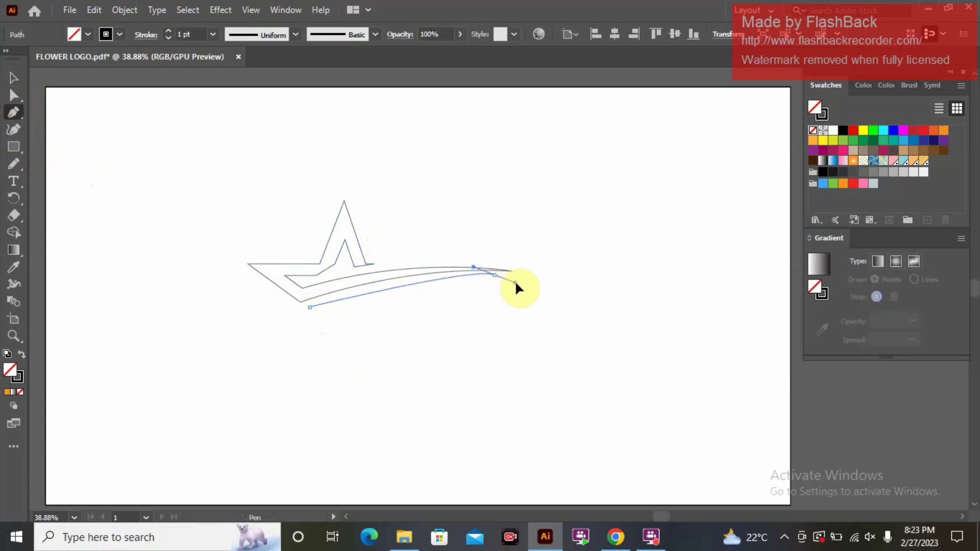
left_click(494, 275)
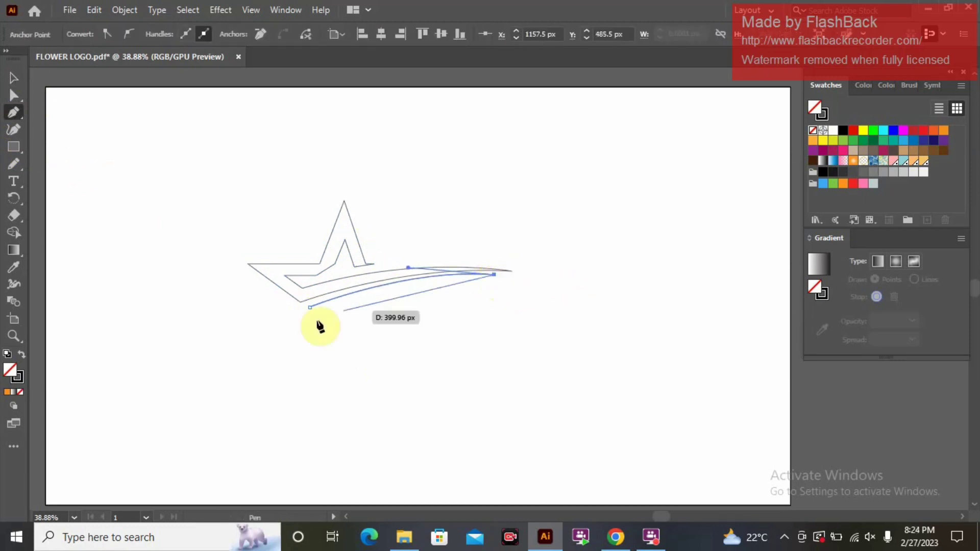
mouse_move(306, 324)
left_mouse_down()
mouse_move(254, 374)
mouse_move(202, 367)
left_mouse_up()
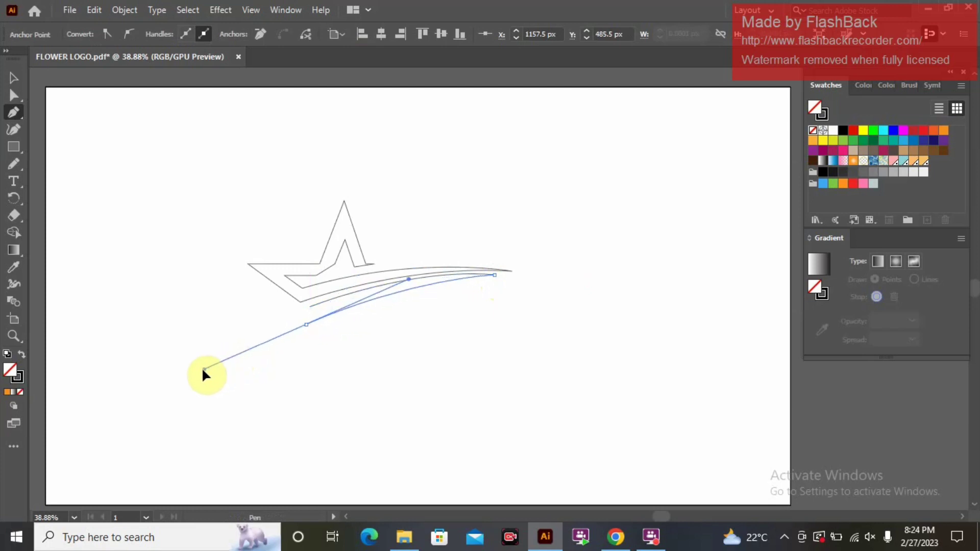
left_click(310, 307)
left_click(14, 77)
left_click(137, 170)
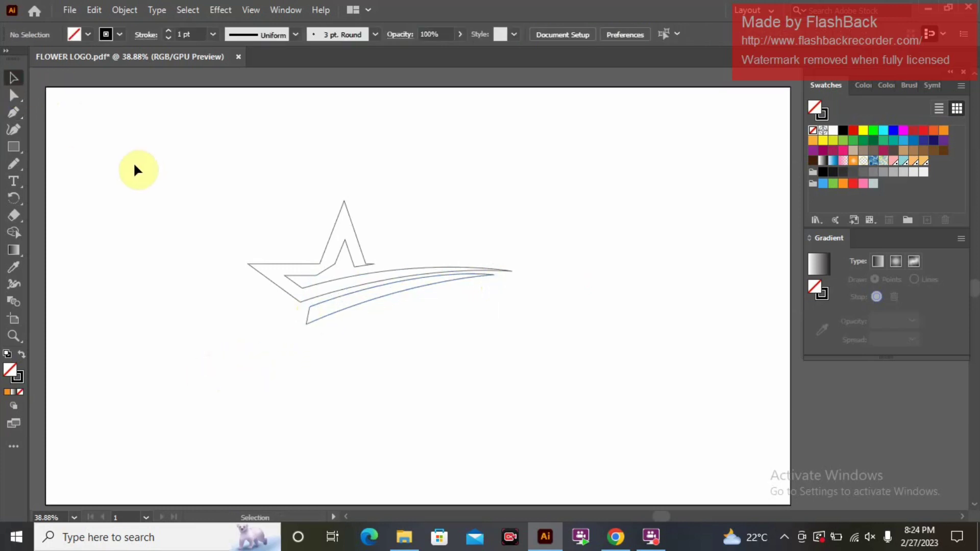
Pen-draw a longer third swoosh below the second, curving up toward the right, then deselect.
left_click(12, 114)
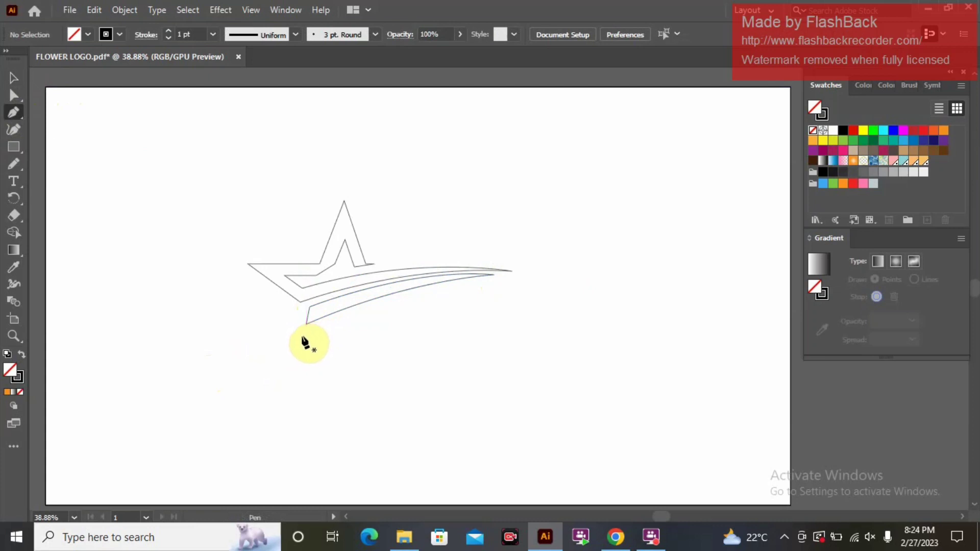
left_click(299, 335)
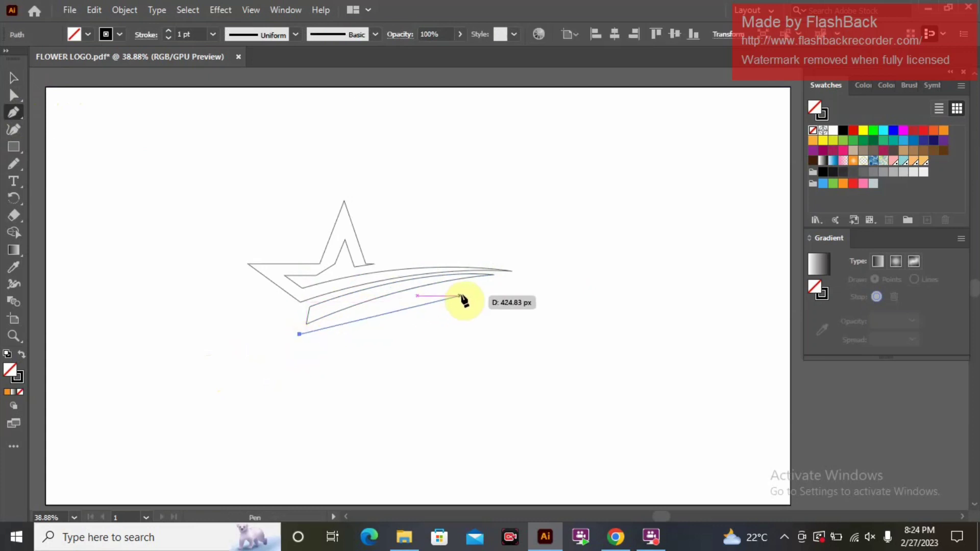
left_click_drag(473, 282, 535, 279)
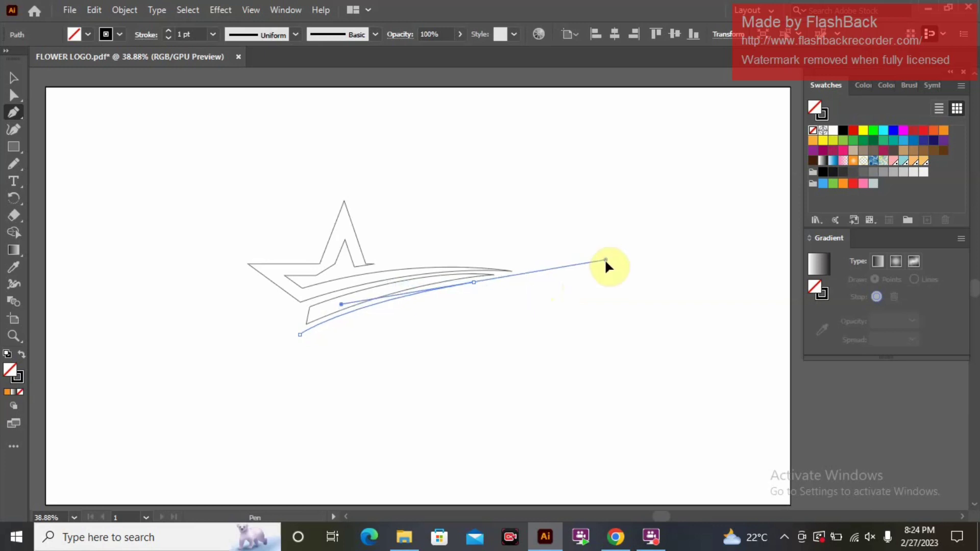
left_click_drag(534, 280, 541, 278)
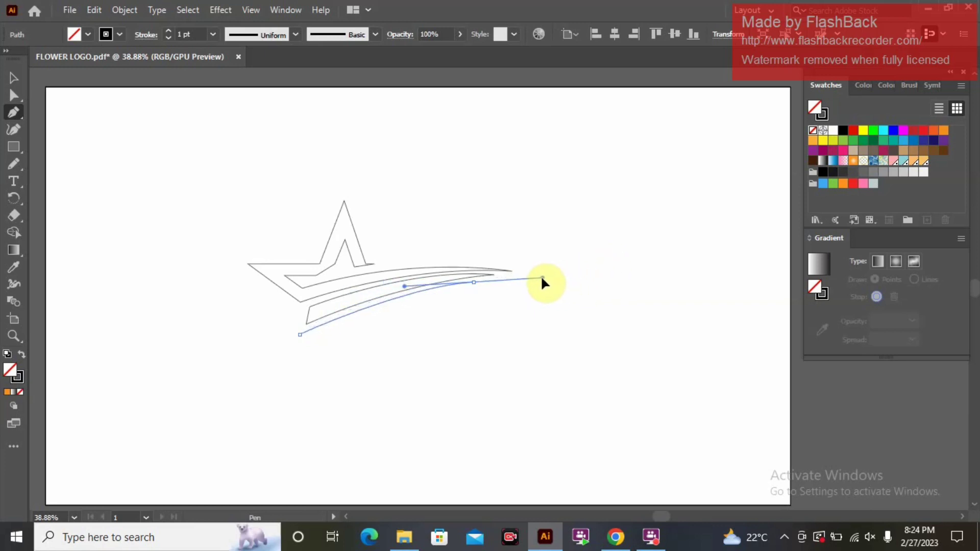
left_click(474, 282)
left_click(293, 365)
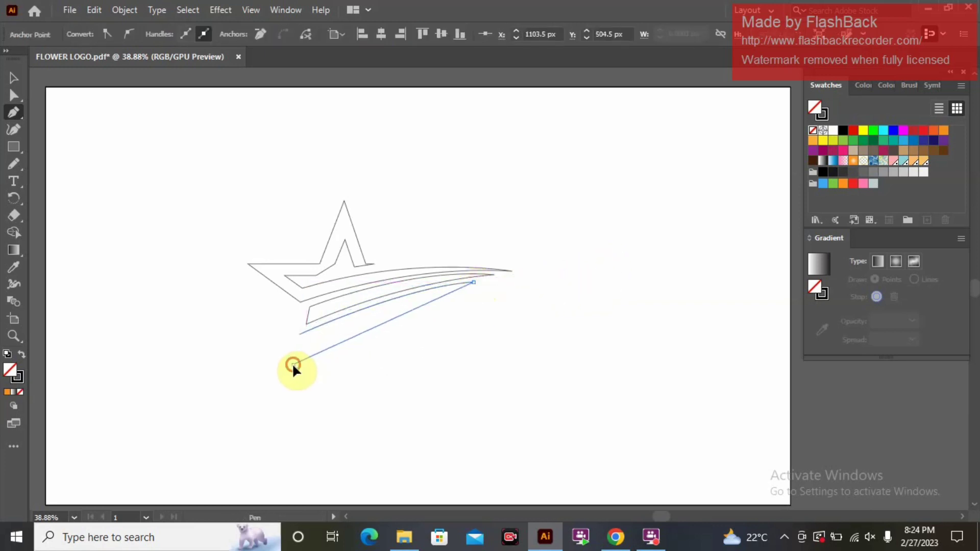
left_click_drag(255, 395, 193, 434)
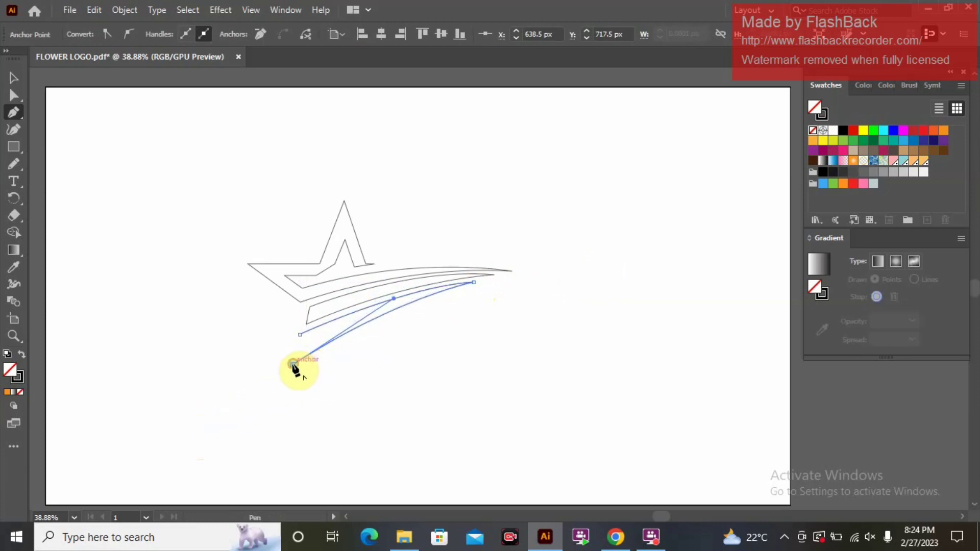
left_click_drag(293, 365, 302, 341)
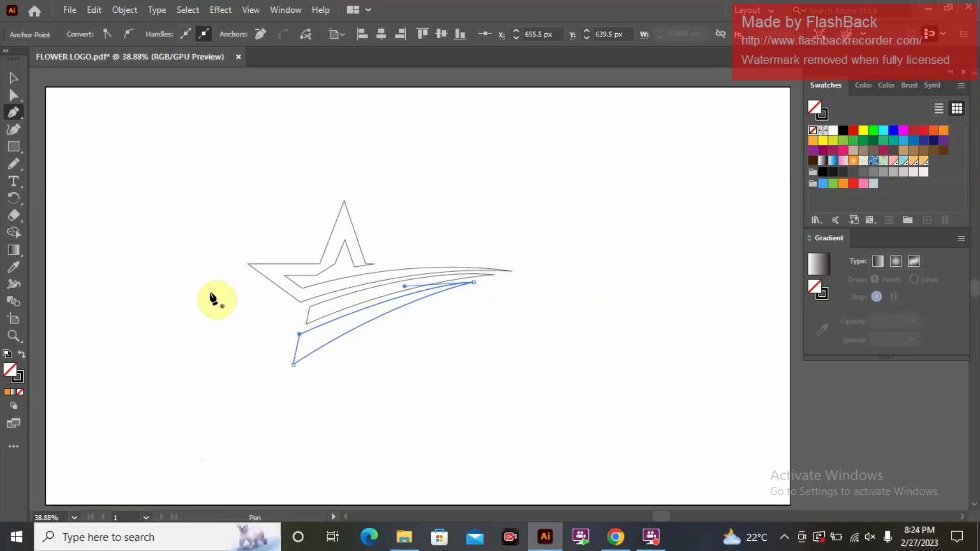
left_click(12, 78)
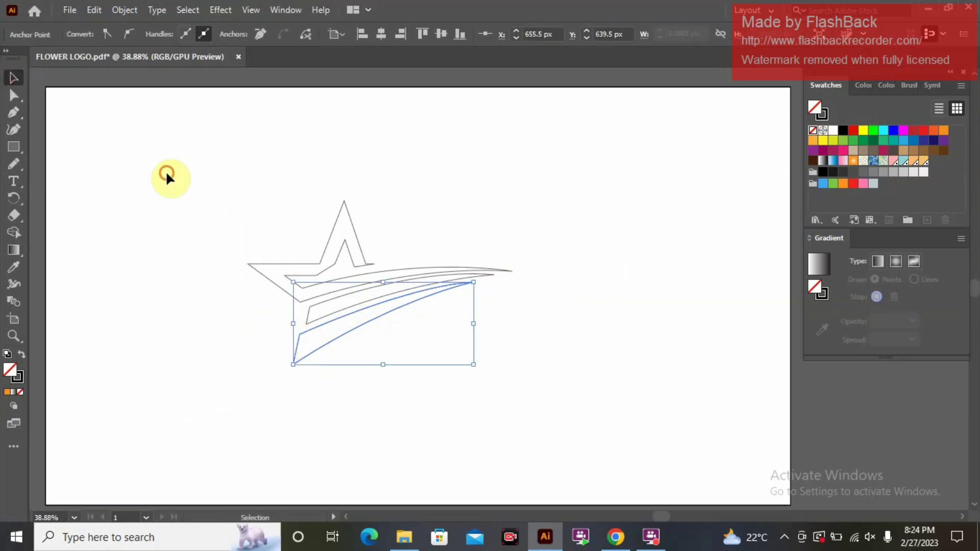
left_click(165, 171)
left_click(13, 112)
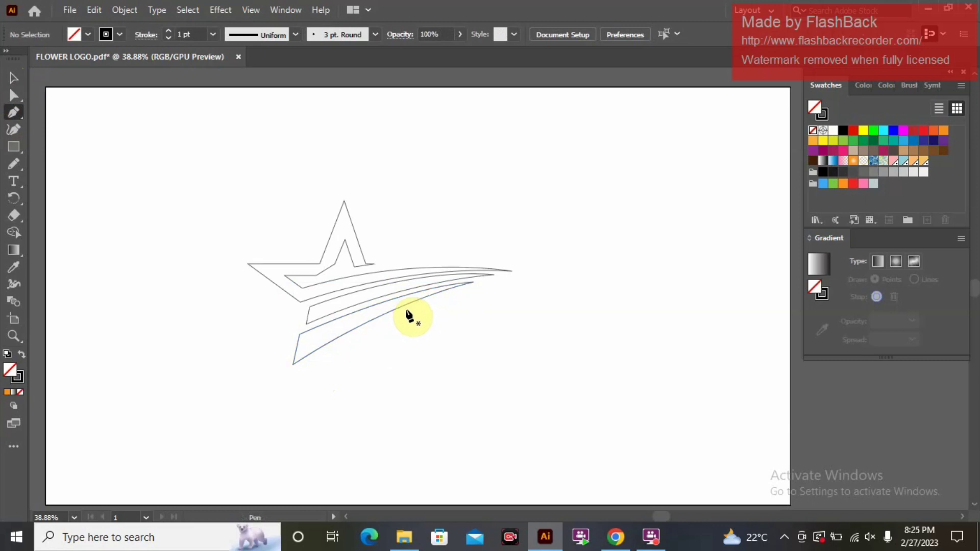
Pen-draw a small jagged star tip hanging below the lowest swoosh, then deselect it.
left_click_drag(407, 308, 387, 361)
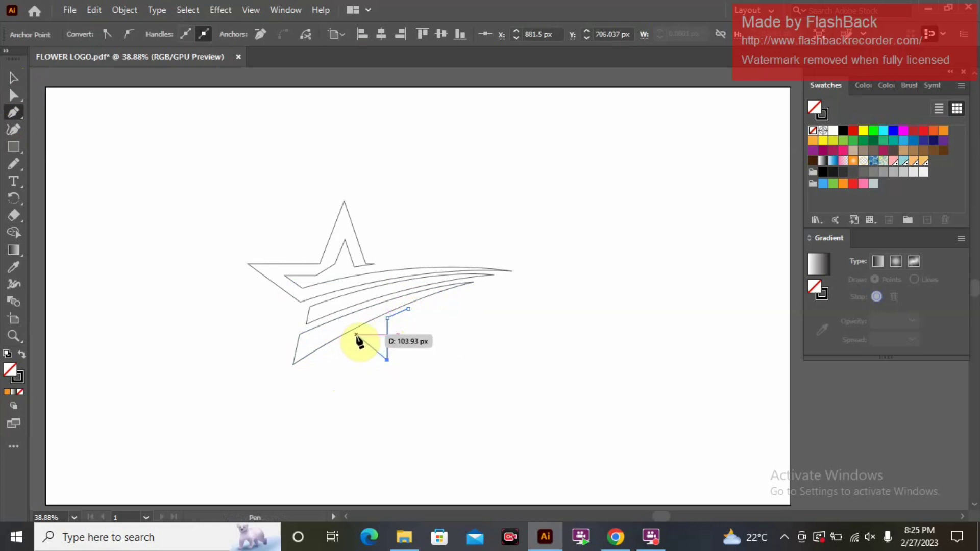
left_click_drag(356, 334, 317, 356)
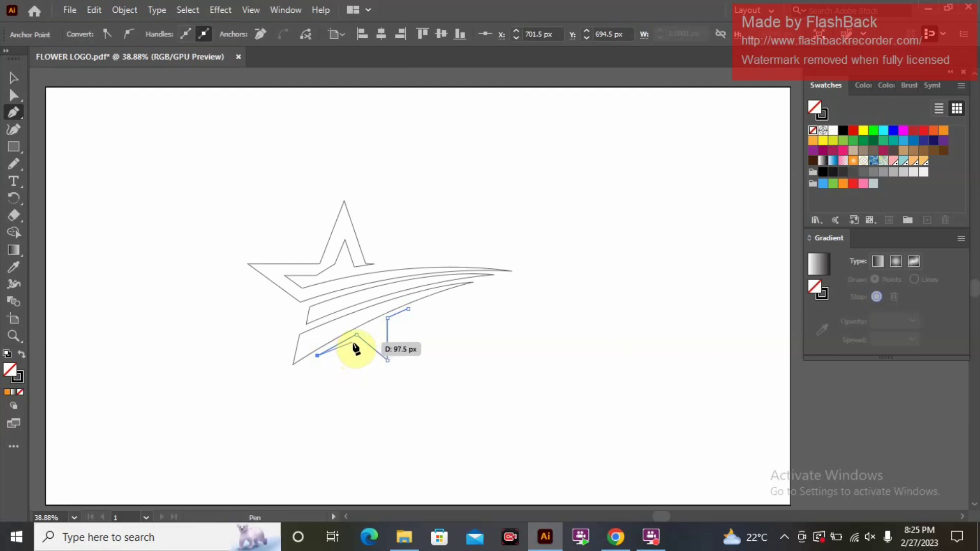
mouse_move(400, 386)
left_mouse_down()
mouse_move(401, 329)
mouse_move(411, 313)
left_mouse_up()
left_click(14, 77)
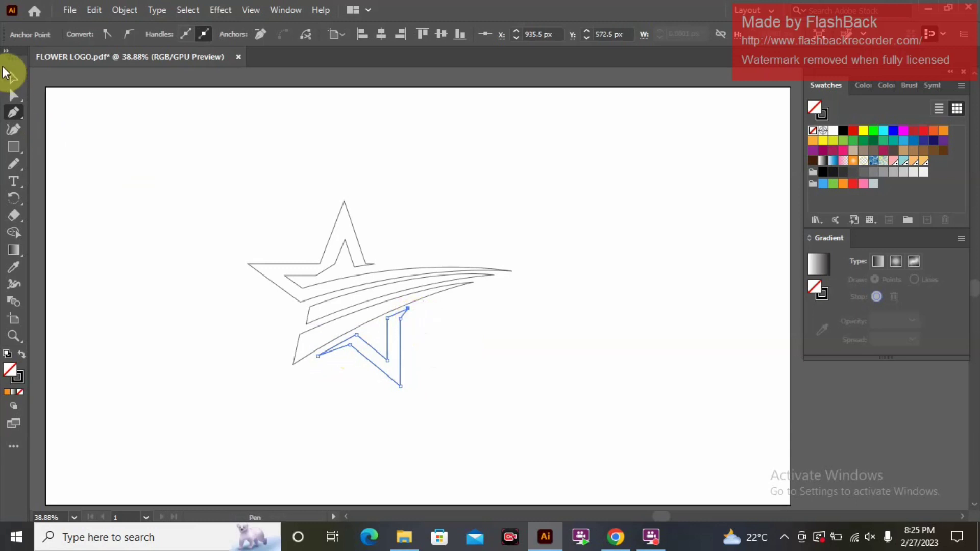
left_click(195, 164)
Give the main star and top swoosh no stroke and a freeform gradient fill.
left_click_drag(275, 187, 342, 250)
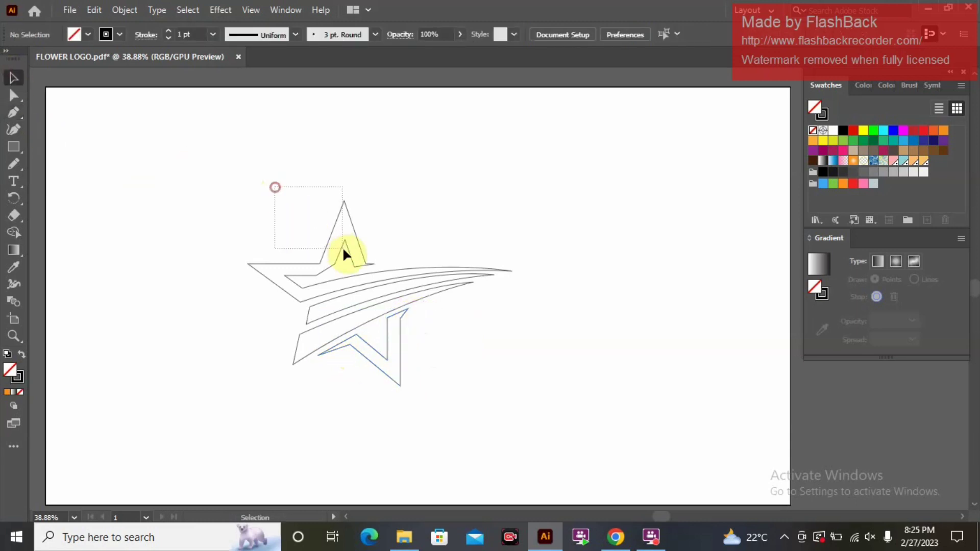
left_click(120, 34)
left_click(9, 60)
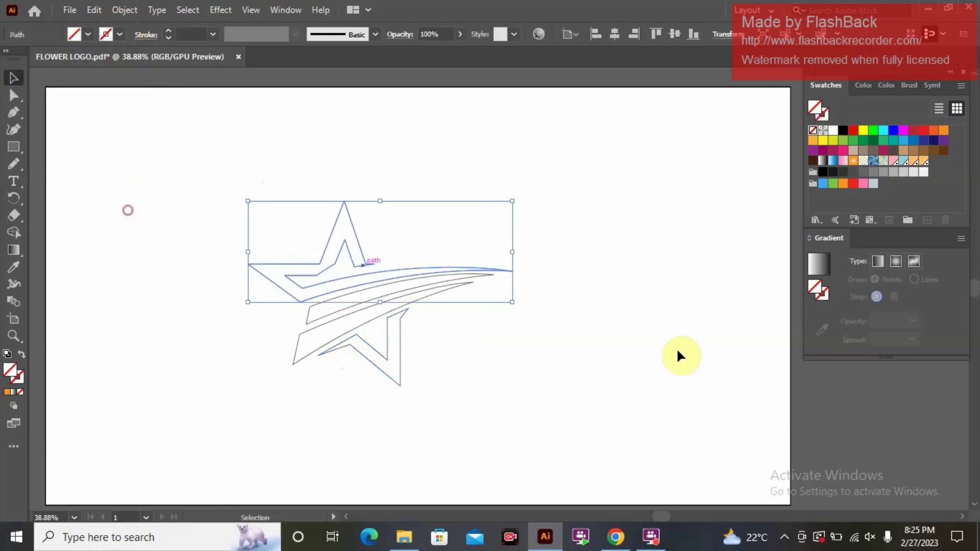
left_click(819, 266)
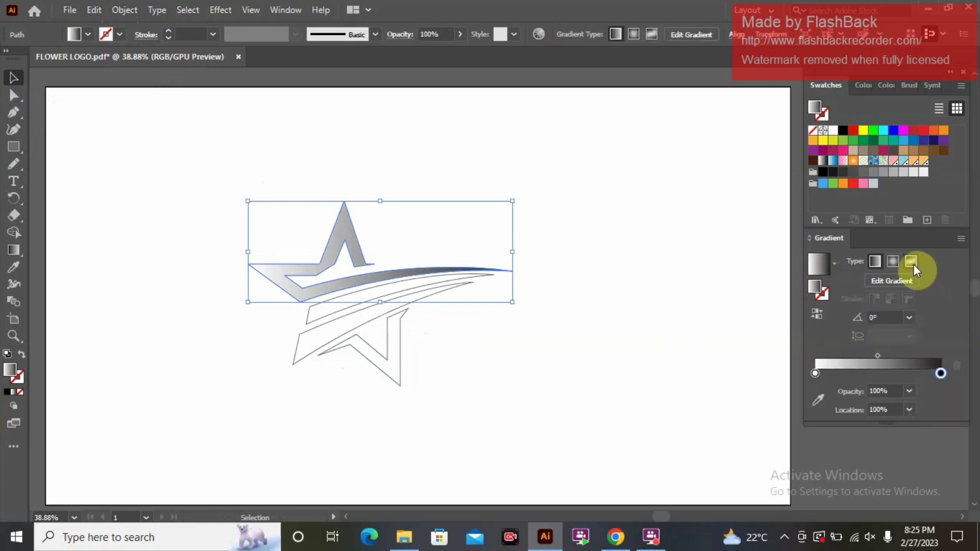
left_click(913, 265)
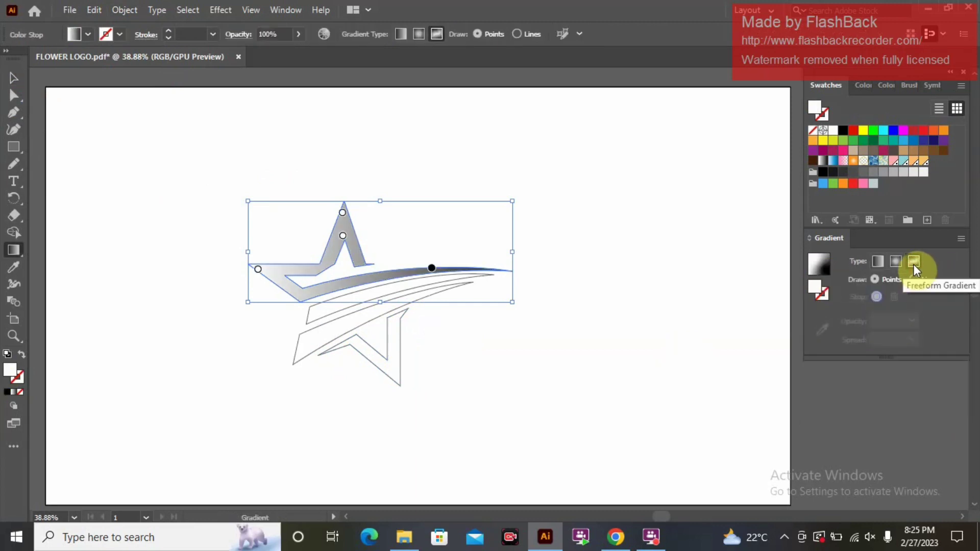
Colour the gradient points at the tip, upper spike, left end and swoosh orange.
left_click(342, 213)
left_click(813, 141)
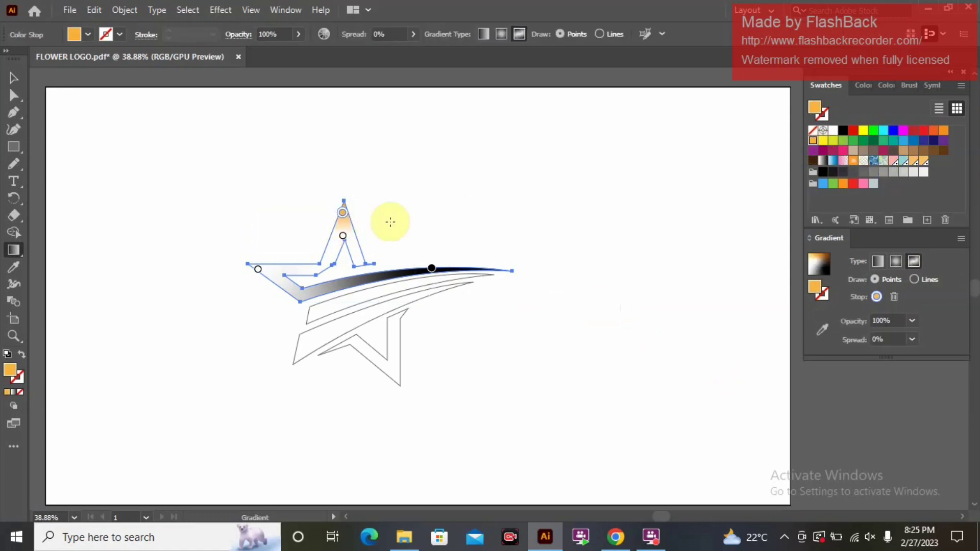
left_click(343, 236)
left_click(813, 140)
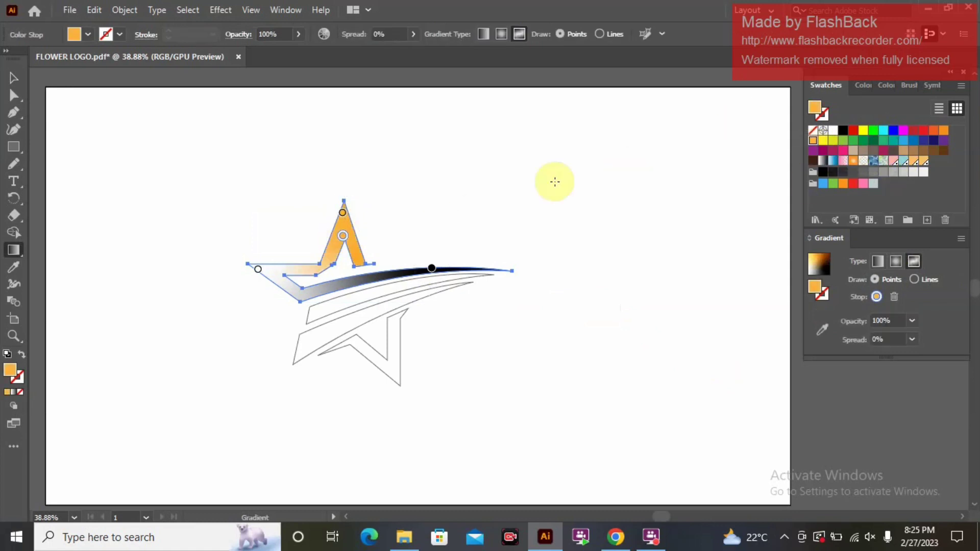
left_click(258, 270)
left_click(813, 141)
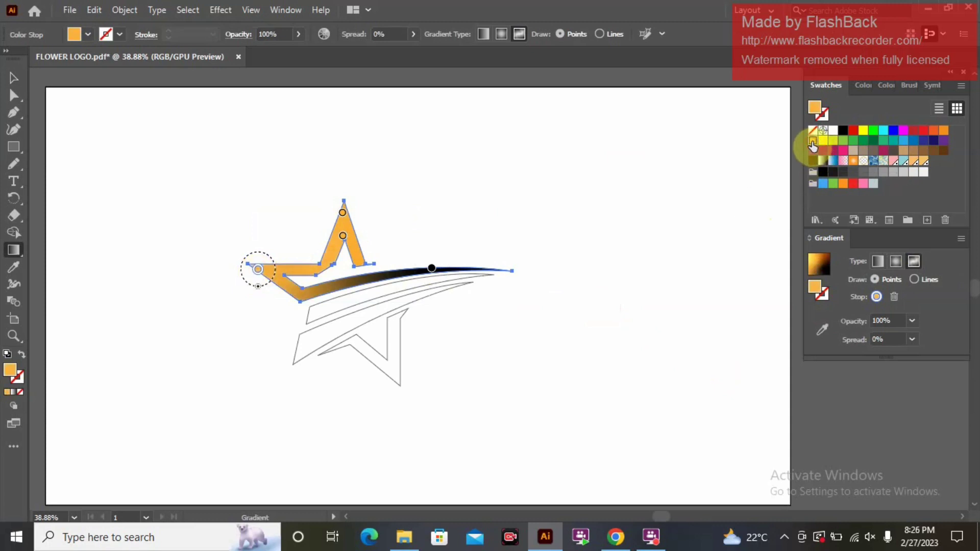
left_click(432, 269)
left_click(944, 131)
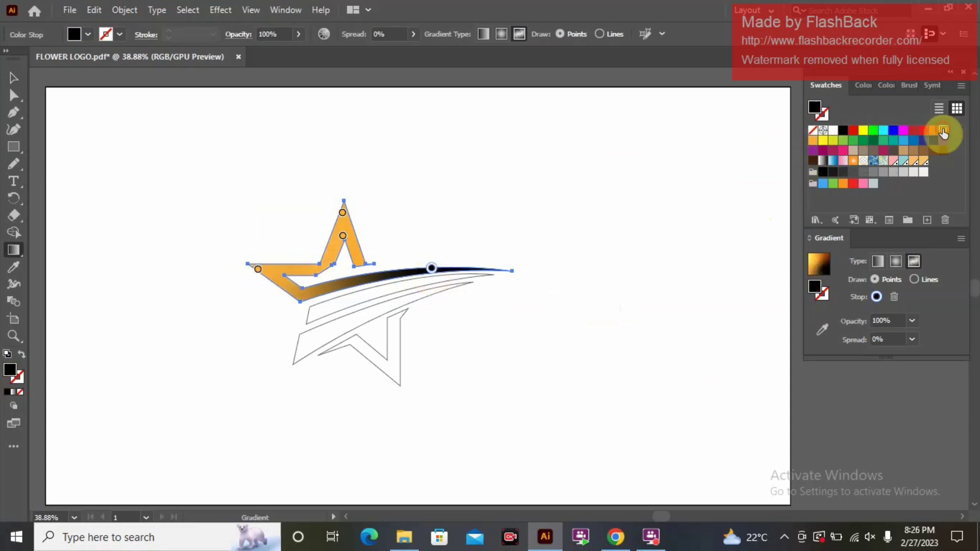
Add a white highlight point and an orange point along the swoosh, then deselect.
left_click(390, 276)
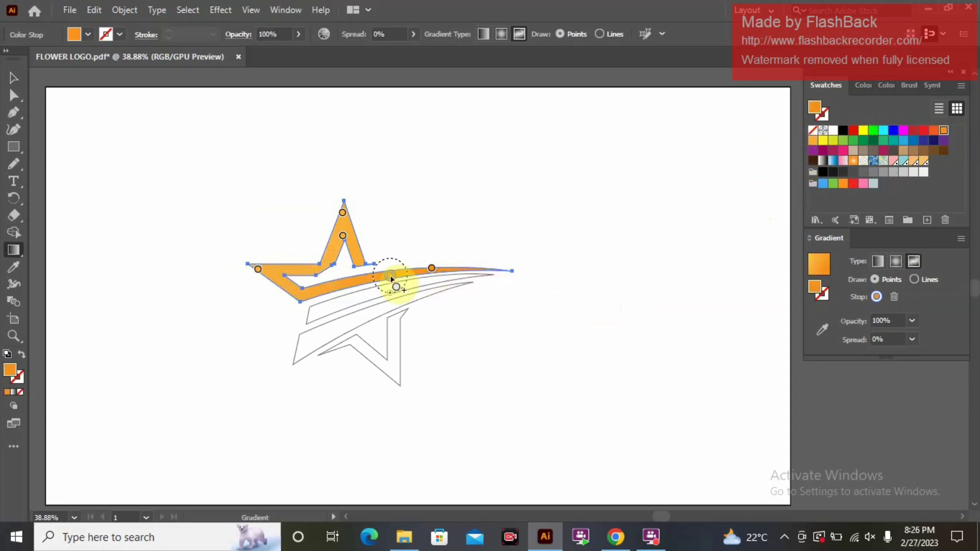
left_click(914, 172)
left_click(361, 280)
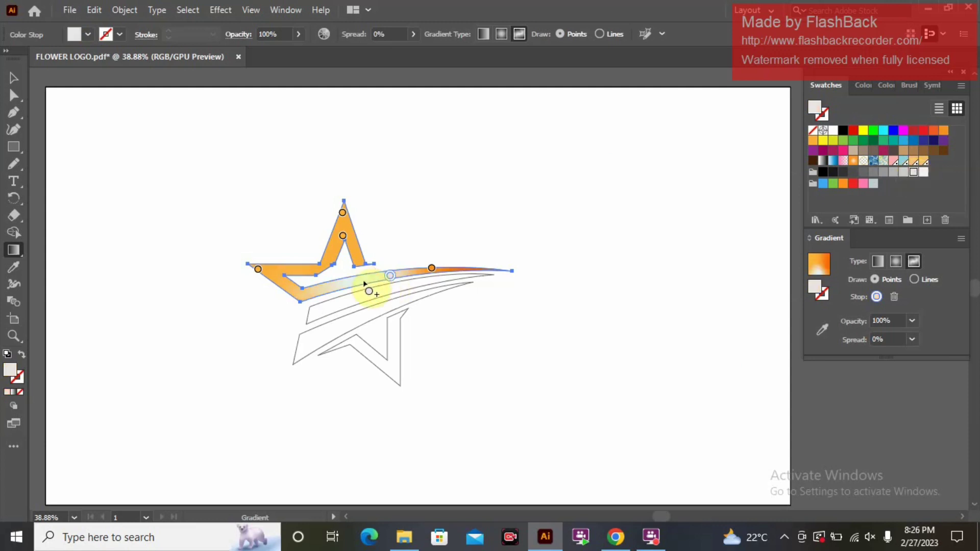
left_click(812, 142)
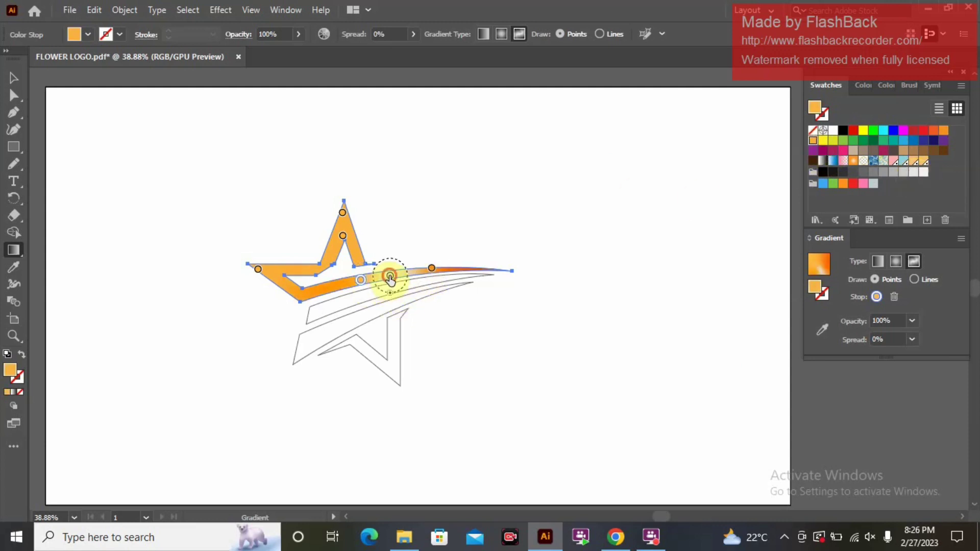
left_click_drag(390, 279, 389, 277)
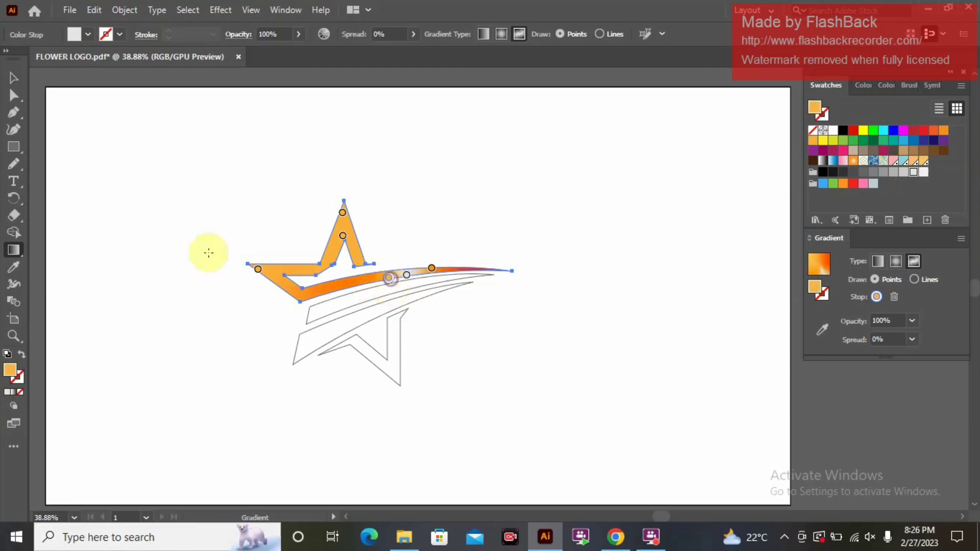
left_click(14, 77)
left_click(179, 166)
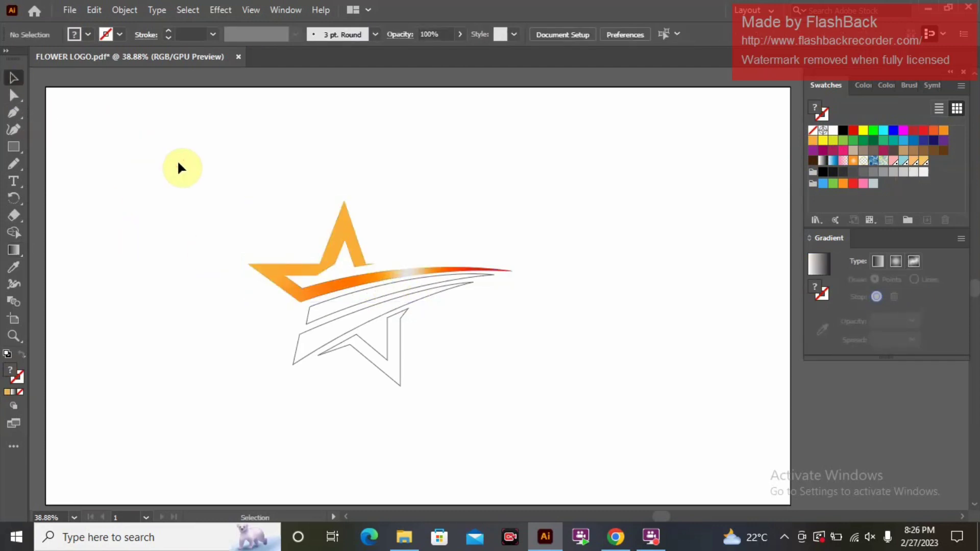
Give the second swoosh no stroke and a freeform gradient fill.
left_click(370, 309)
left_click(119, 34)
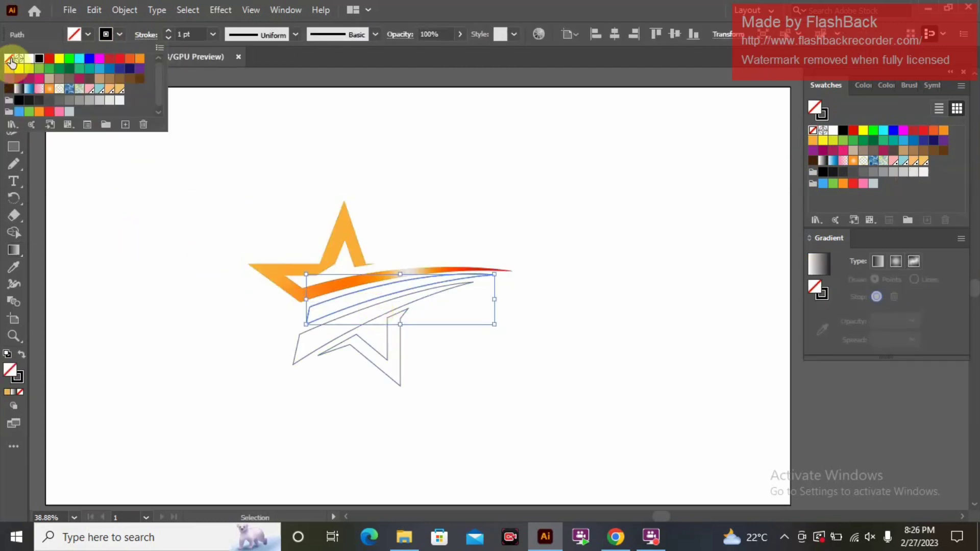
left_click(12, 63)
left_click(818, 264)
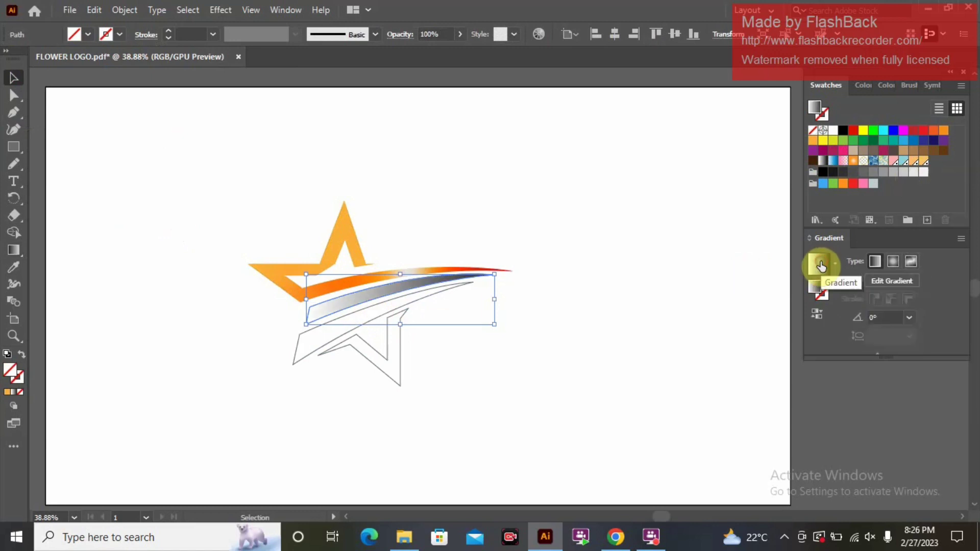
left_click(910, 263)
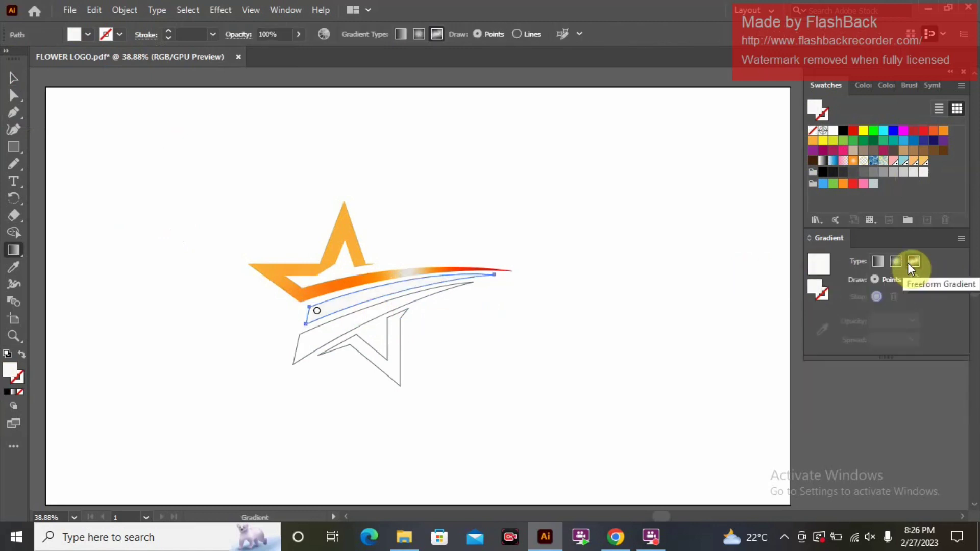
Add orange gradient points near the second swoosh's right and left ends, then deselect.
left_click(440, 279)
left_click(813, 140)
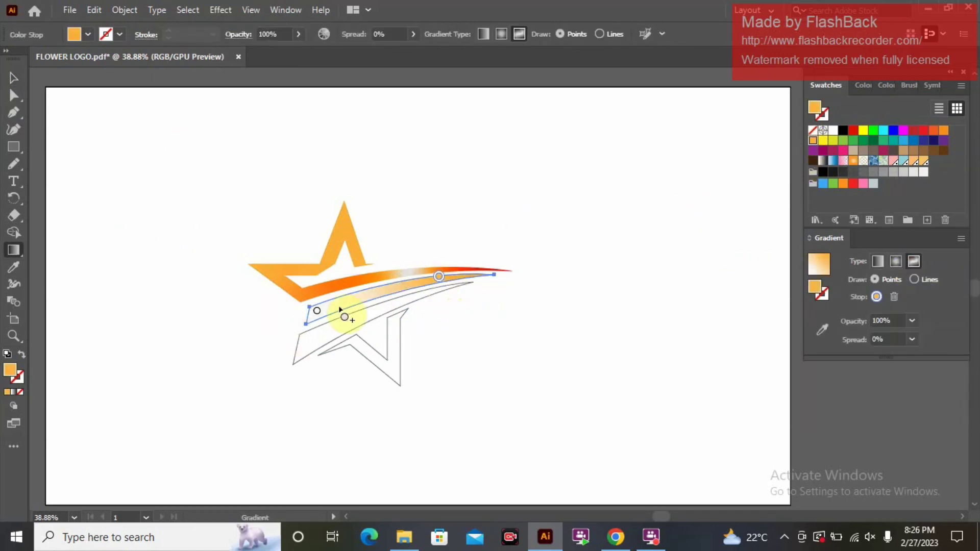
left_click(374, 294)
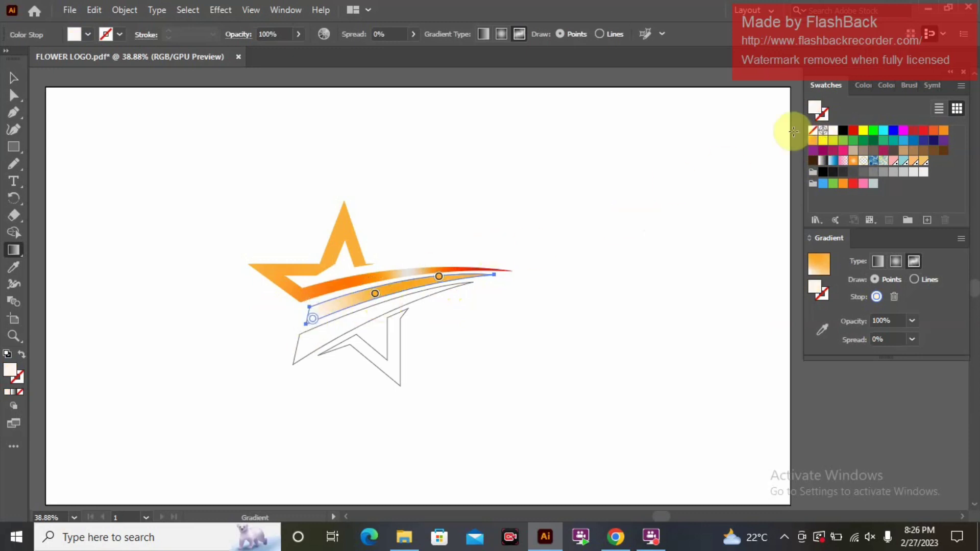
left_click(812, 140)
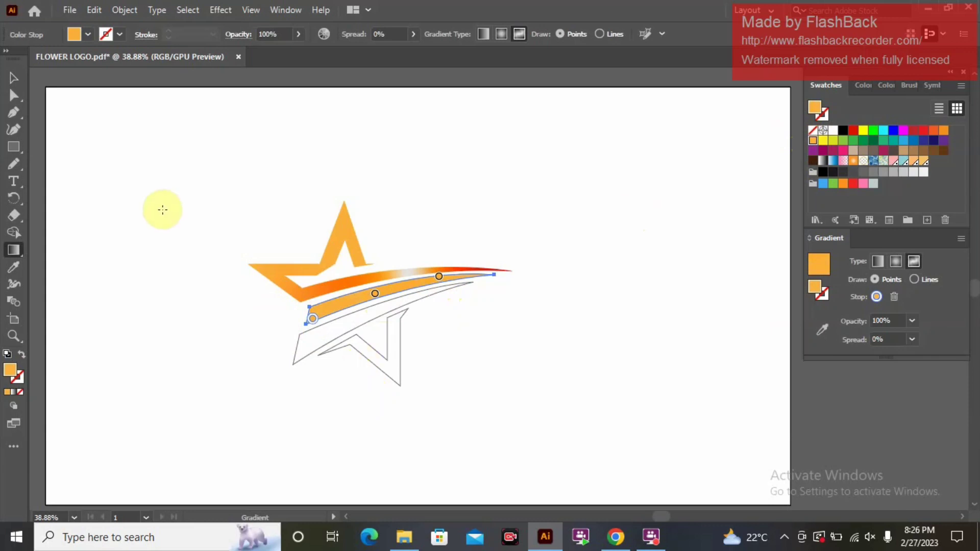
left_click(9, 84)
left_click(193, 176)
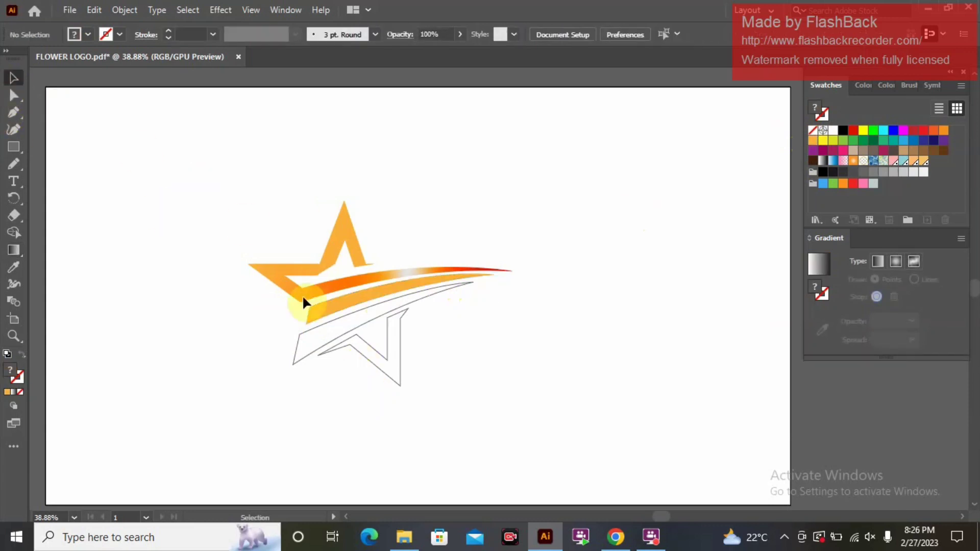
Give the lower swoosh no stroke and a freeform gradient fill.
left_click(332, 341)
left_click(120, 34)
left_click(10, 59)
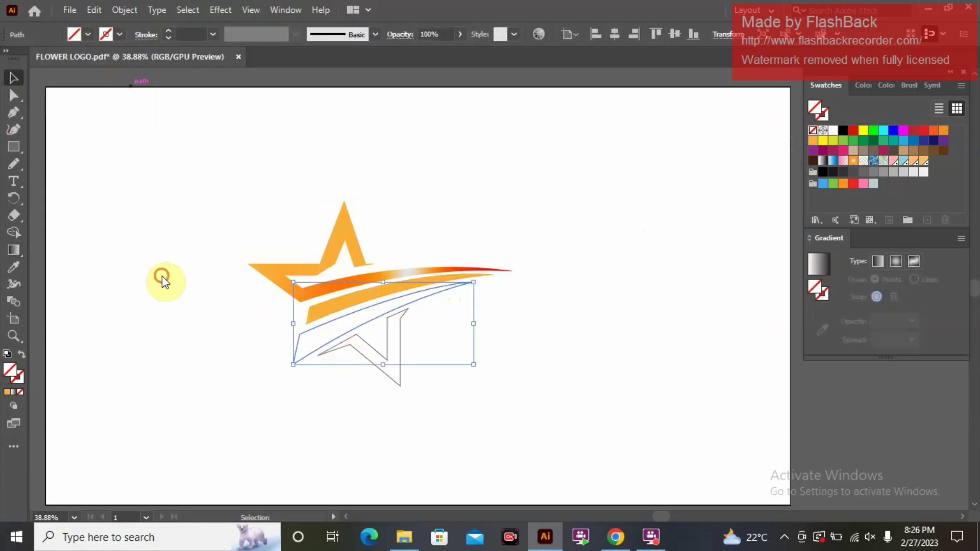
left_click(819, 266)
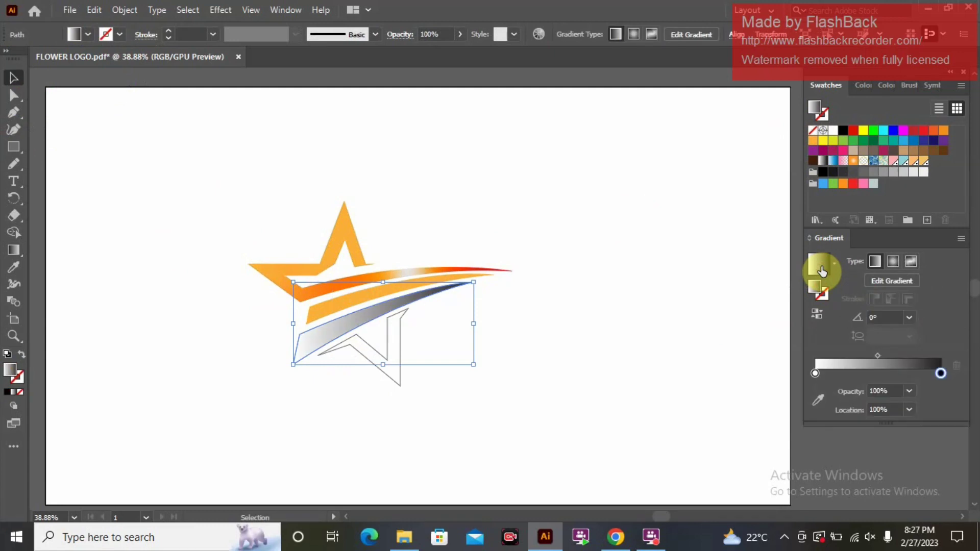
left_click(912, 261)
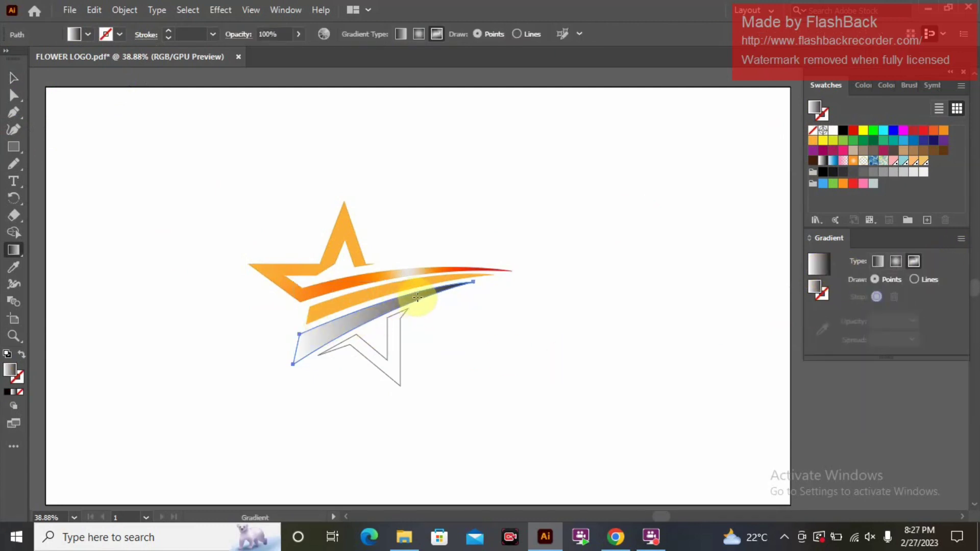
Add orange, yellow-orange and light-orange gradient points, shift one toward the tip, then deselect.
left_click(400, 302)
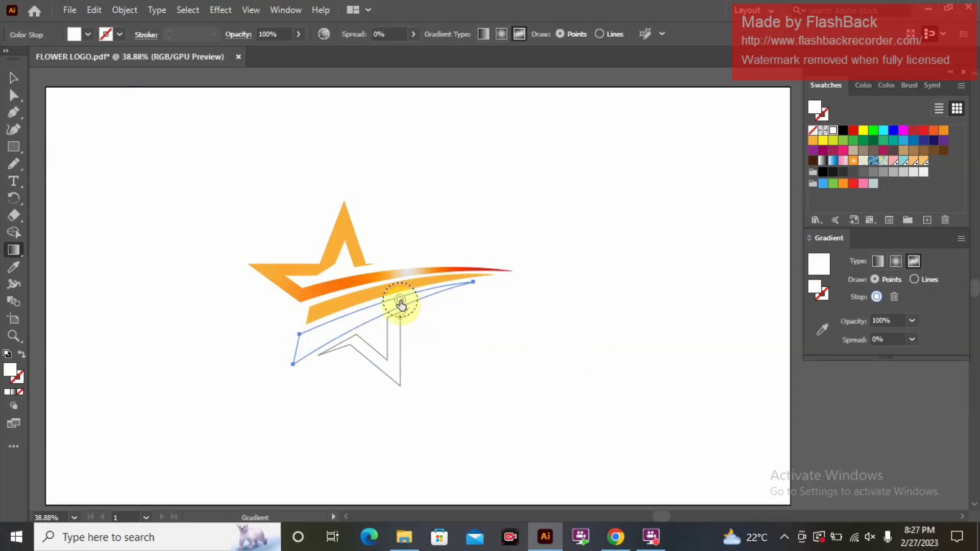
left_click(944, 131)
left_click(341, 319)
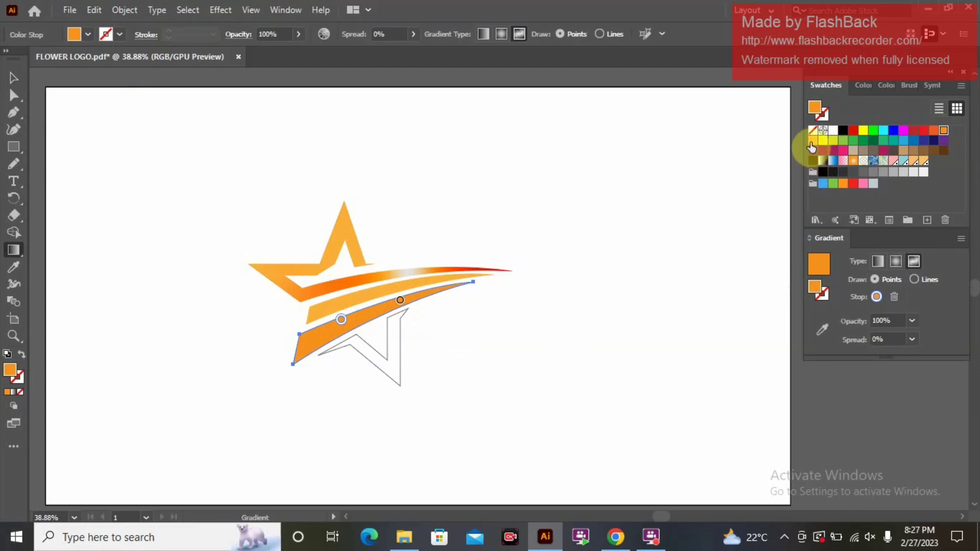
left_click(812, 140)
left_click(384, 308)
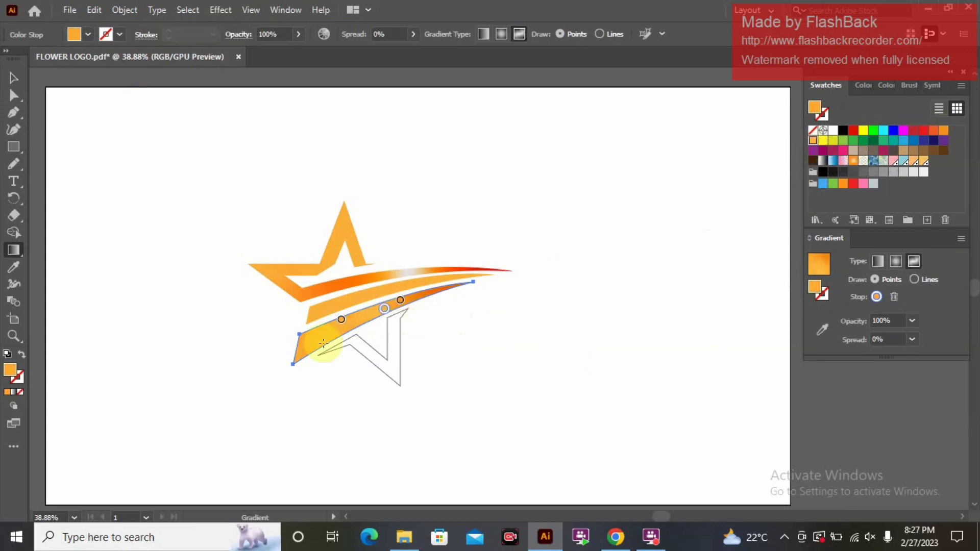
left_click(304, 352)
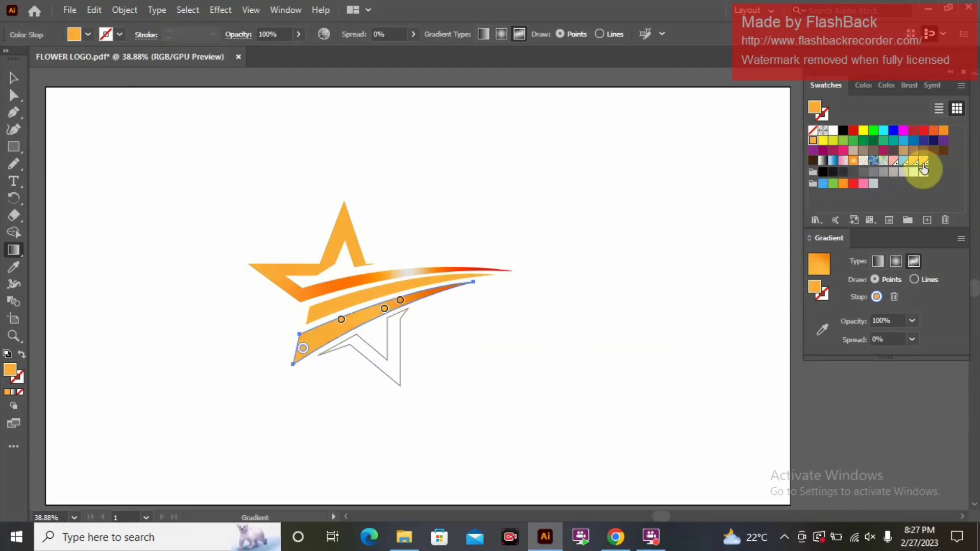
left_click(923, 163)
left_click(341, 319)
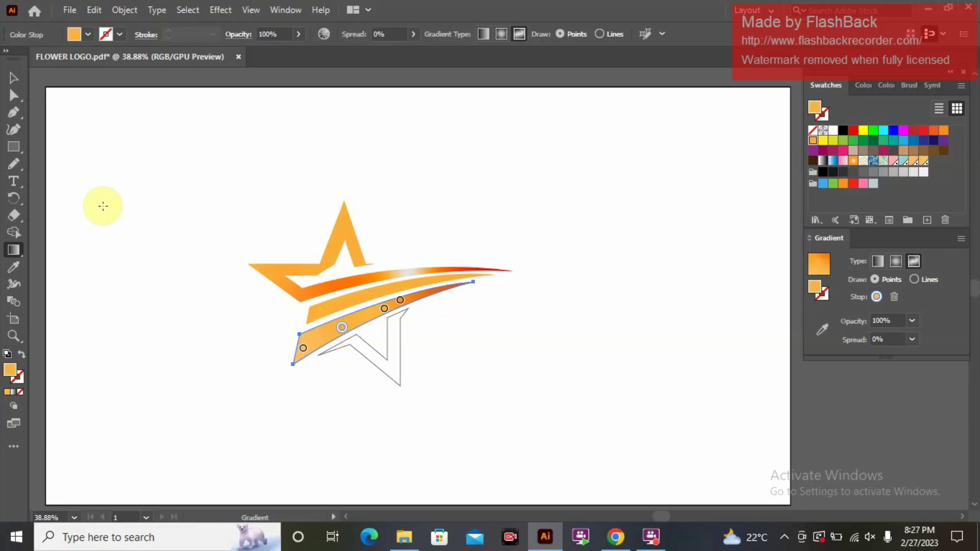
left_click_drag(400, 301, 429, 294)
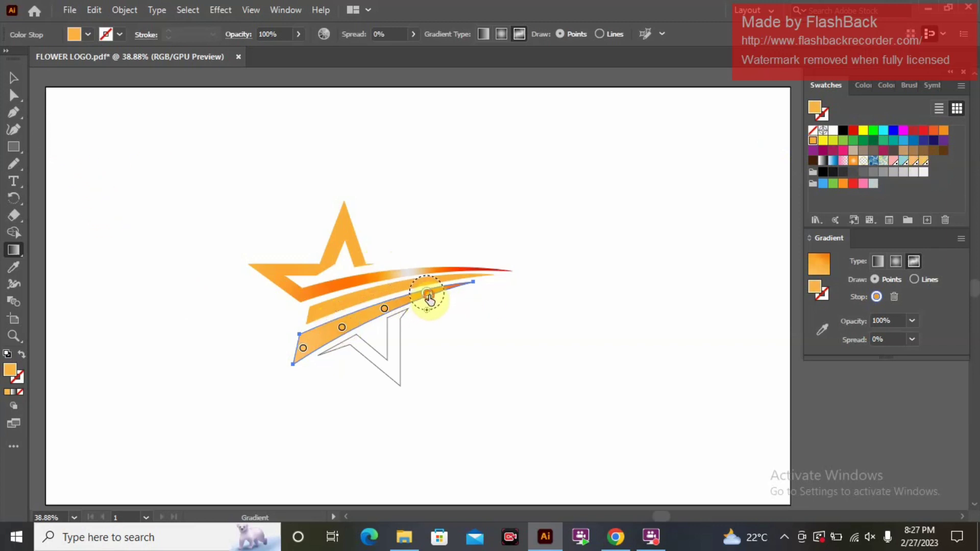
left_click(13, 78)
left_click(146, 155)
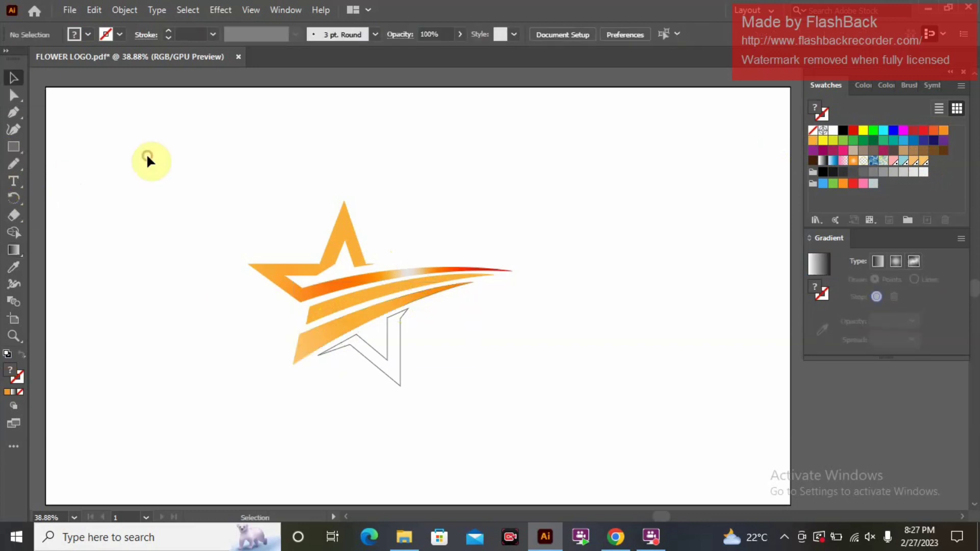
Give the lower star piece no stroke and a freeform gradient fill.
left_click(390, 360)
left_click(105, 34)
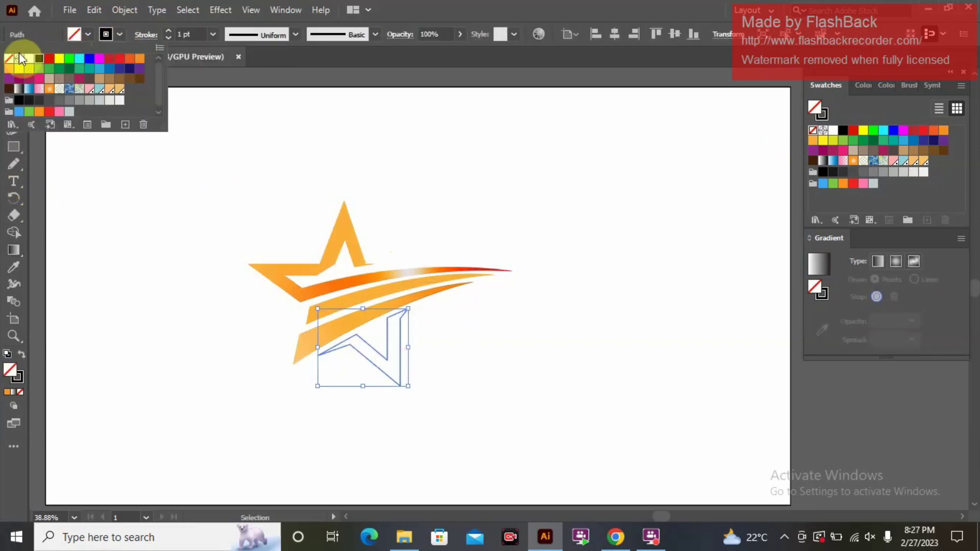
left_click(9, 58)
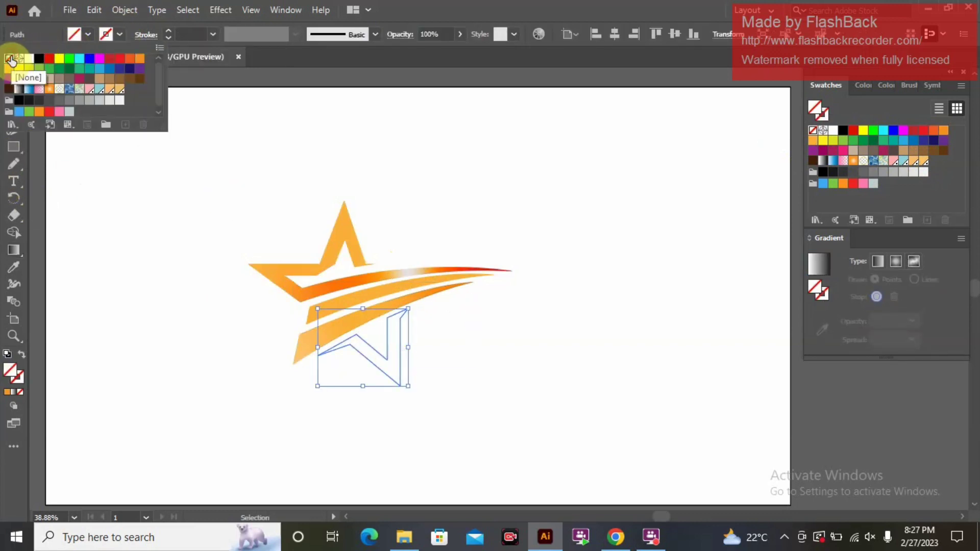
left_click(832, 263)
left_click(912, 262)
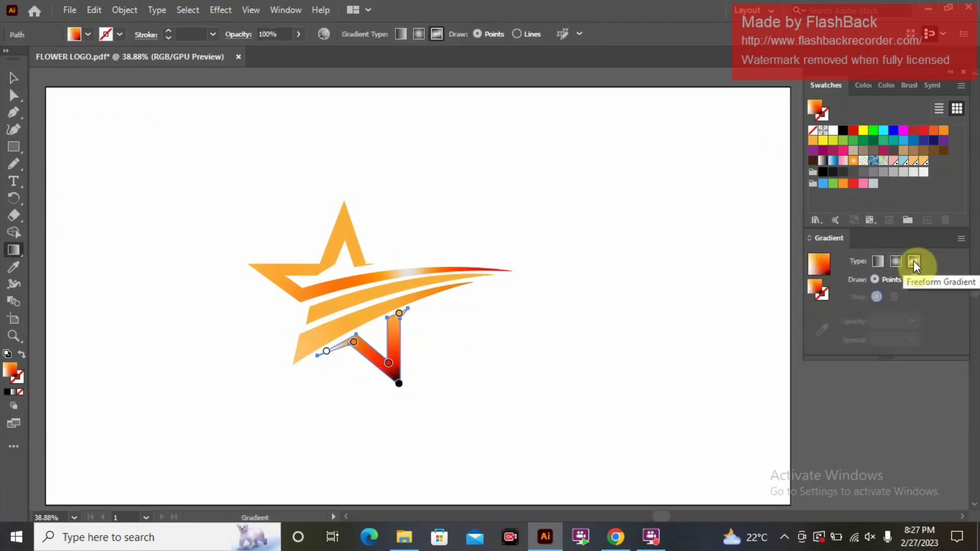
Colour the star piece's gradient points orange-yellow, light orange and orange, then deselect.
left_click(388, 364)
left_click(921, 164)
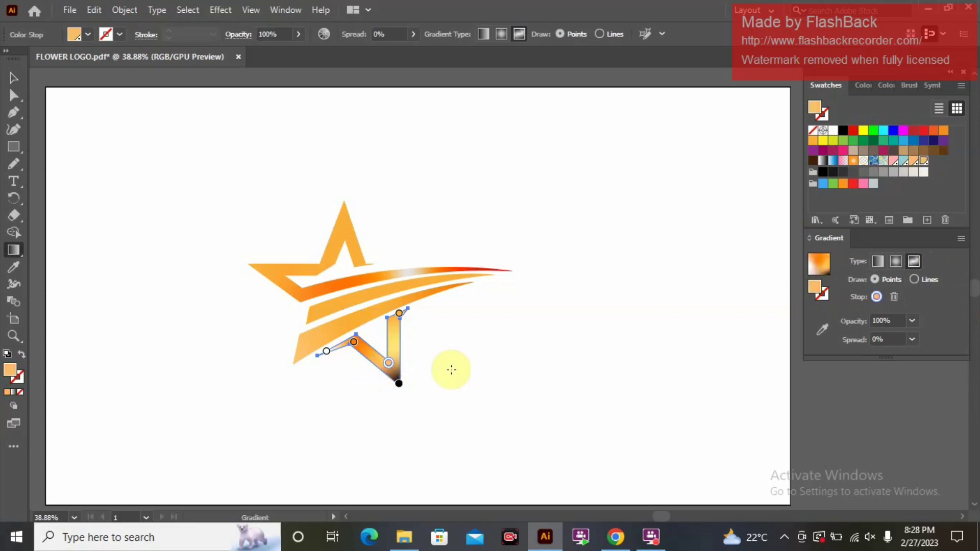
left_click(399, 383)
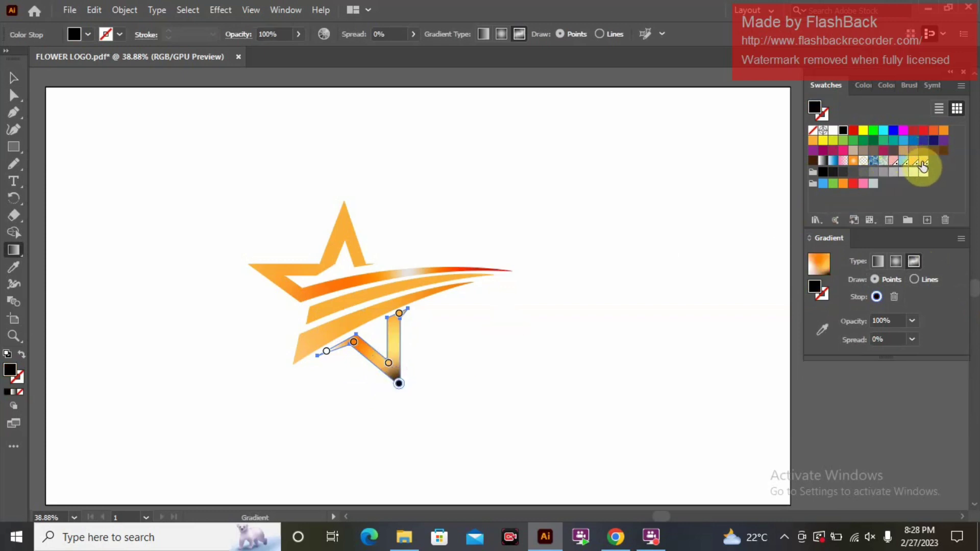
left_click(923, 163)
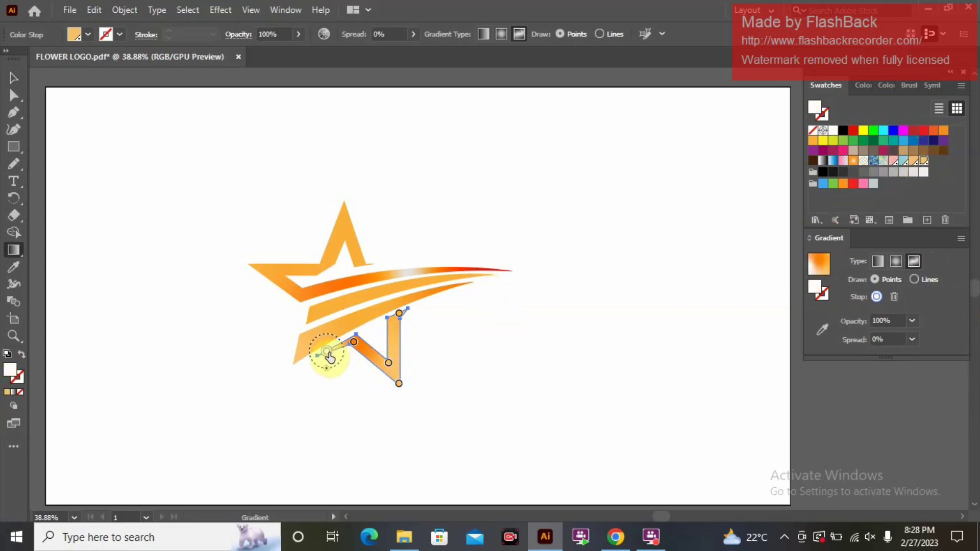
left_click(914, 161)
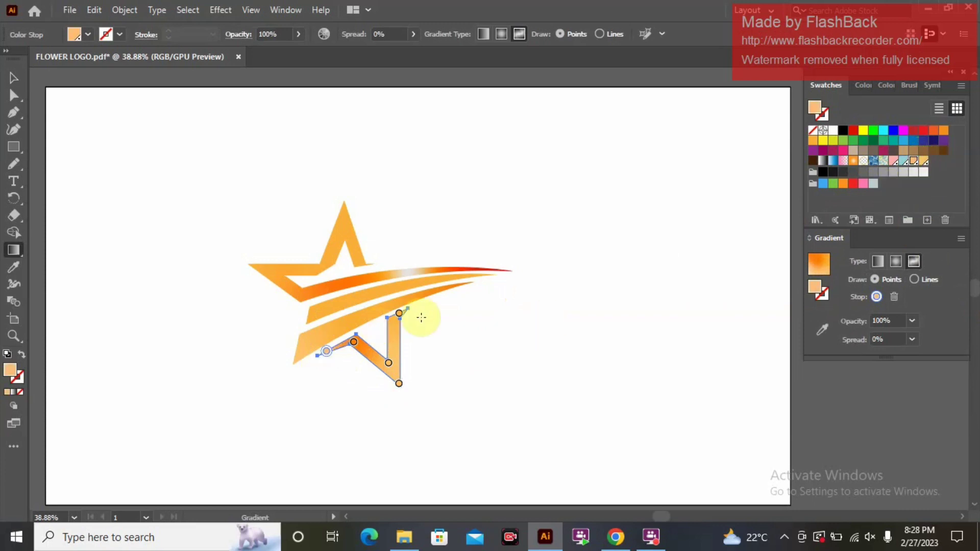
left_click(399, 313)
left_click(813, 140)
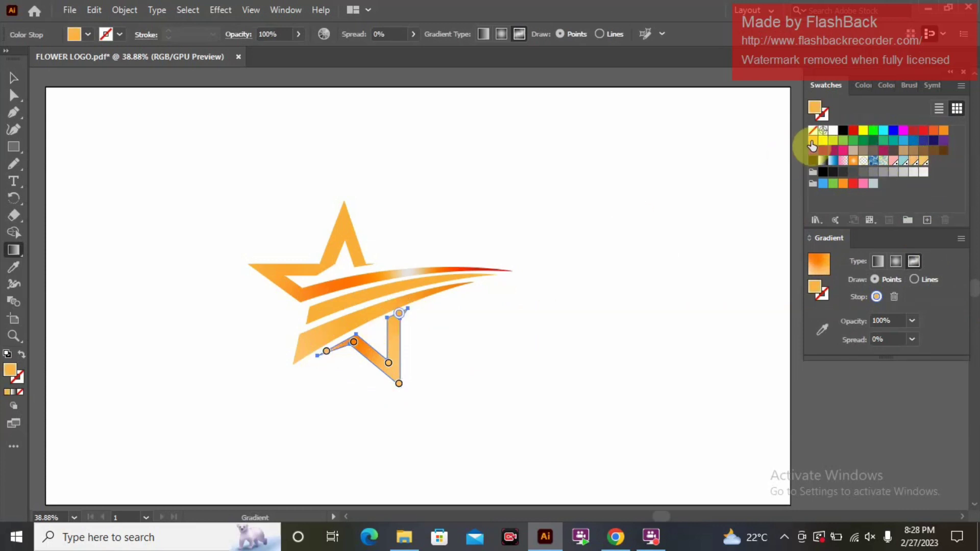
left_click(14, 78)
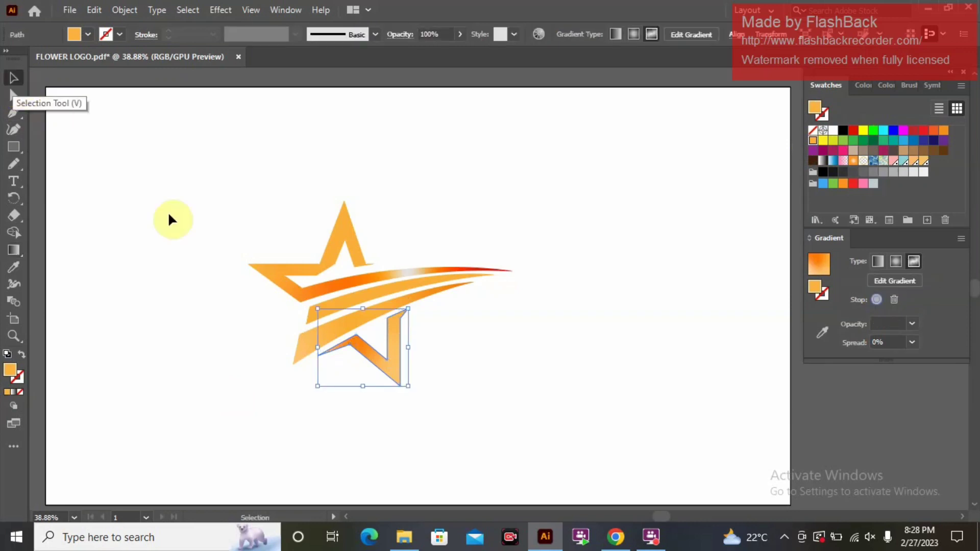
left_click(170, 218)
Scale the whole shooting-star logo up by dragging a corner handle.
left_click_drag(240, 186, 465, 444)
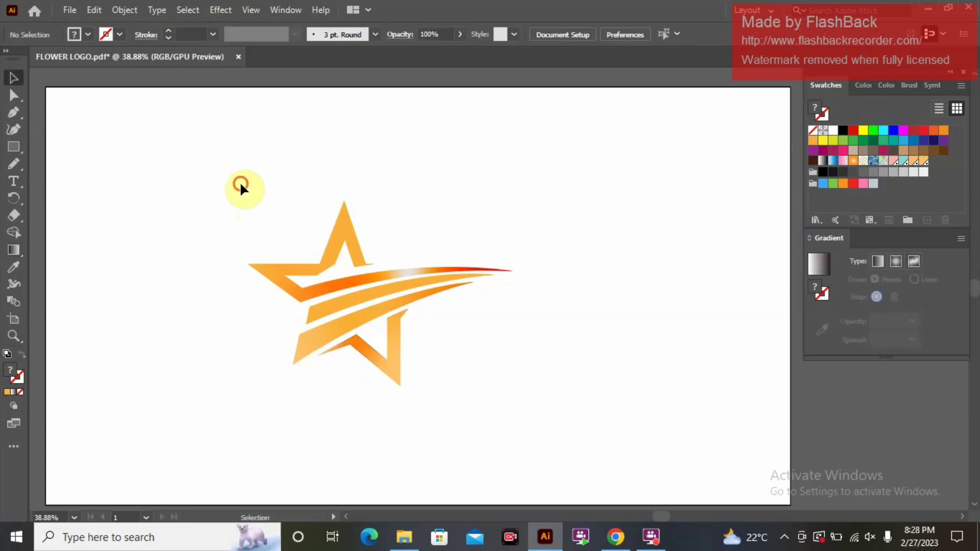
left_click_drag(515, 388, 543, 428)
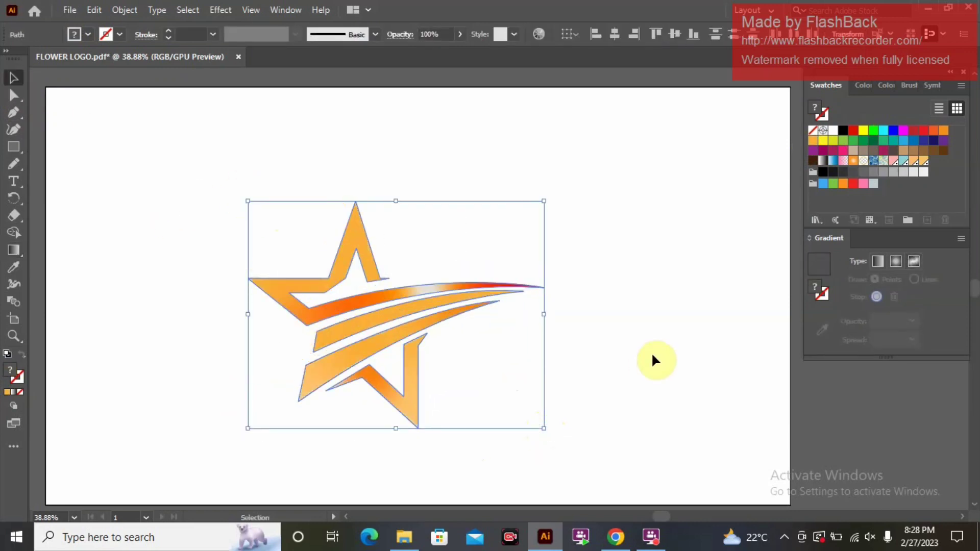
left_click(654, 360)
Add a Multiply 75% drop shadow, offset 7 px by 7 px with 5 px blur.
left_click(361, 225)
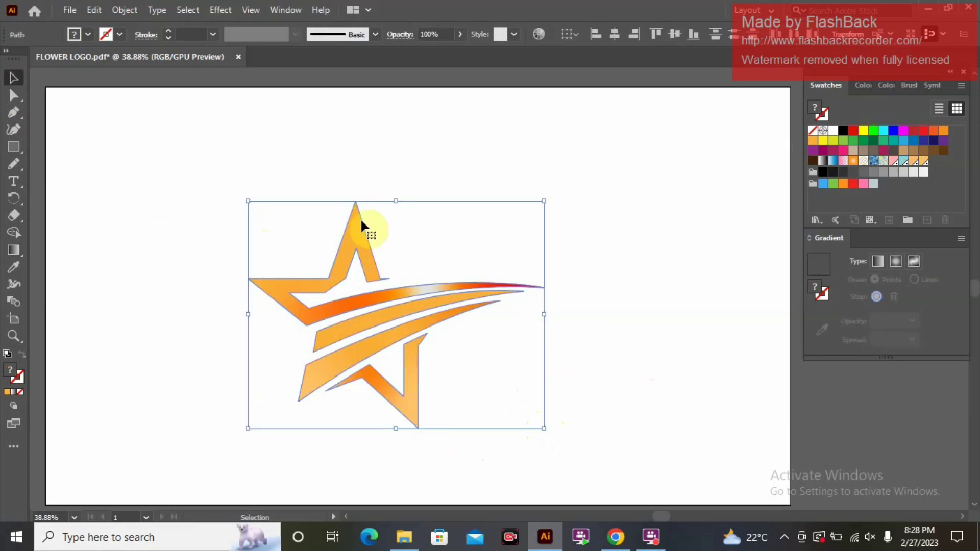
left_click(220, 9)
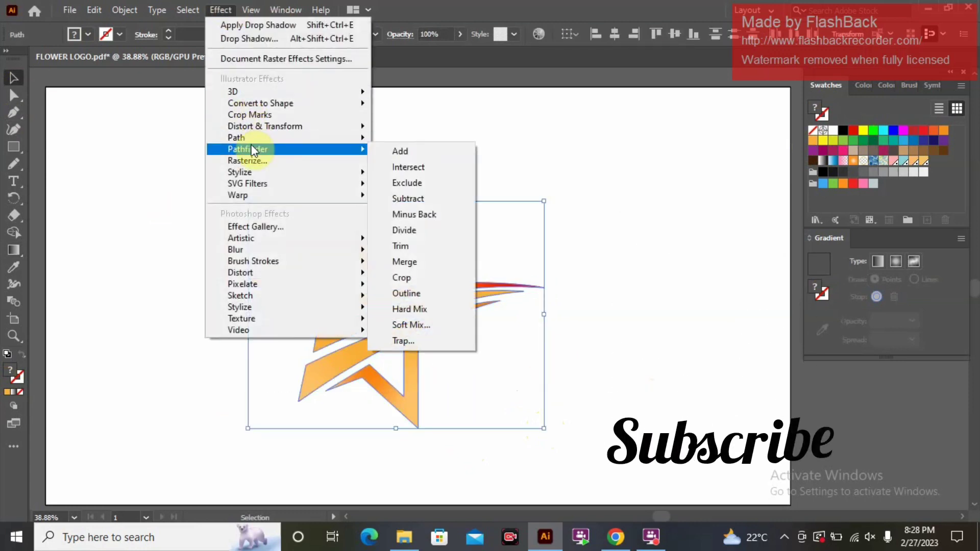
mouse_move(239, 173)
left_click(380, 174)
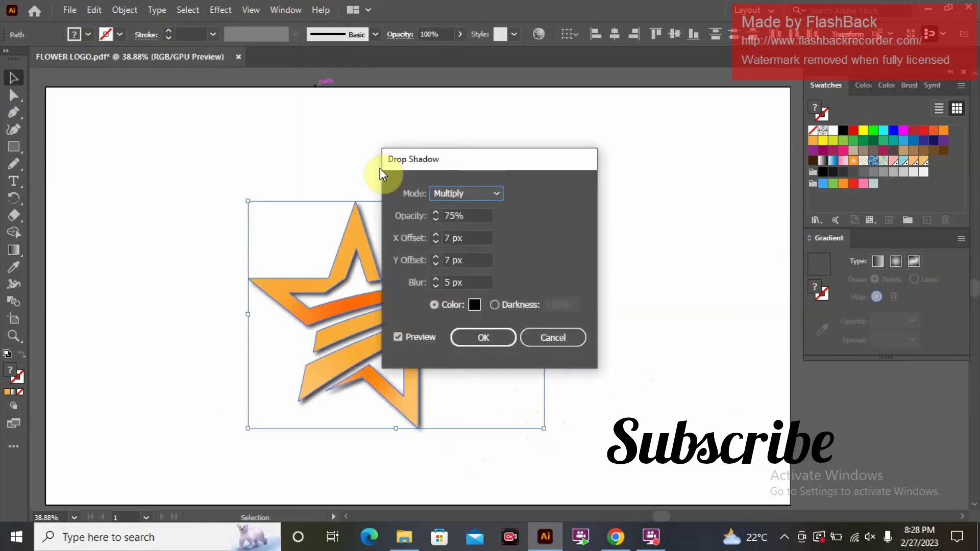
left_click(479, 336)
left_click(161, 162)
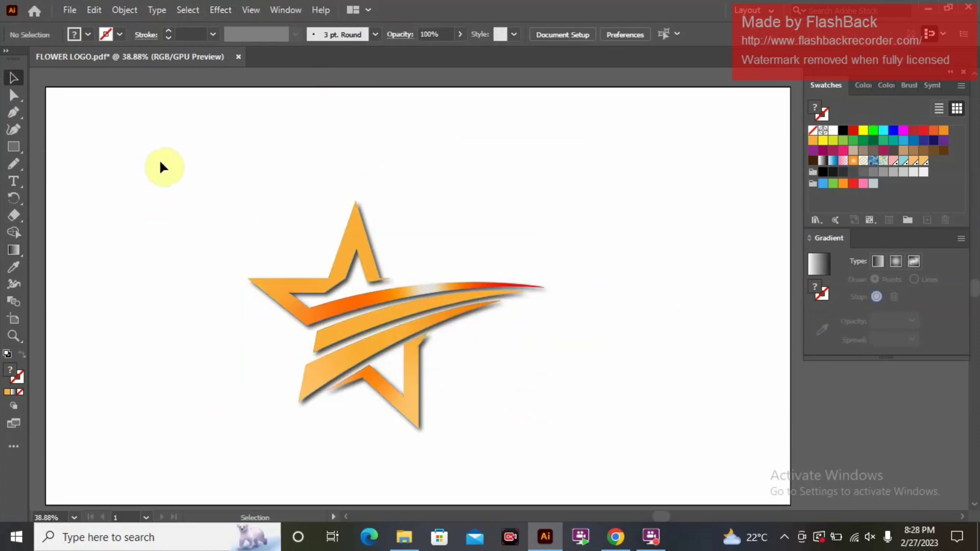